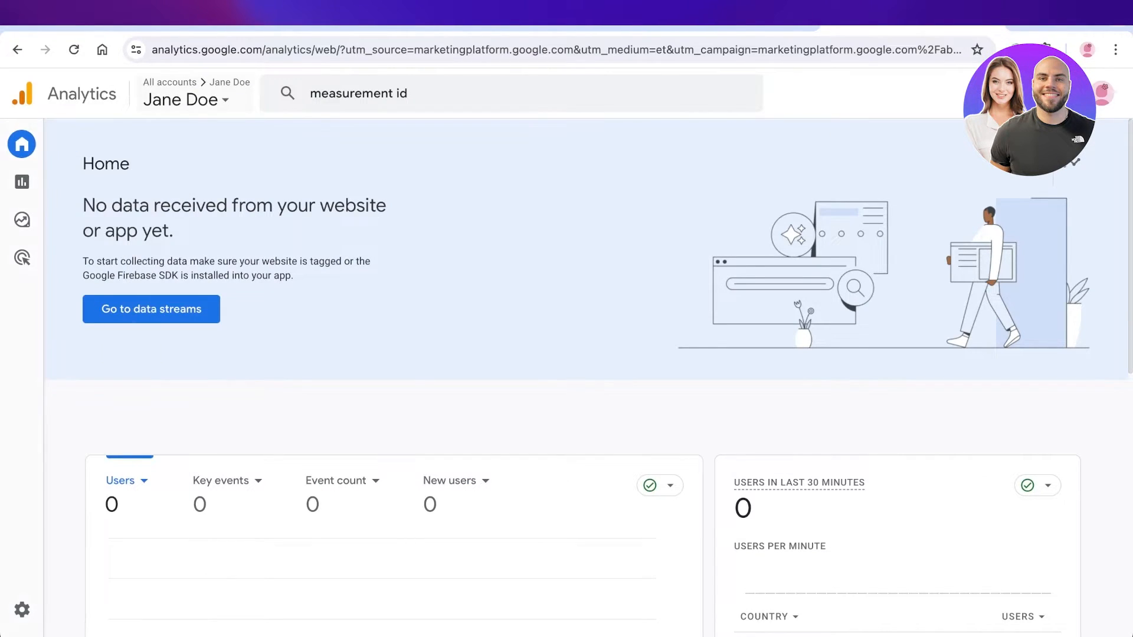
# - Check the available Analytics accounts and properties and look over the Home overview of the current property
pyautogui.click(186, 95)
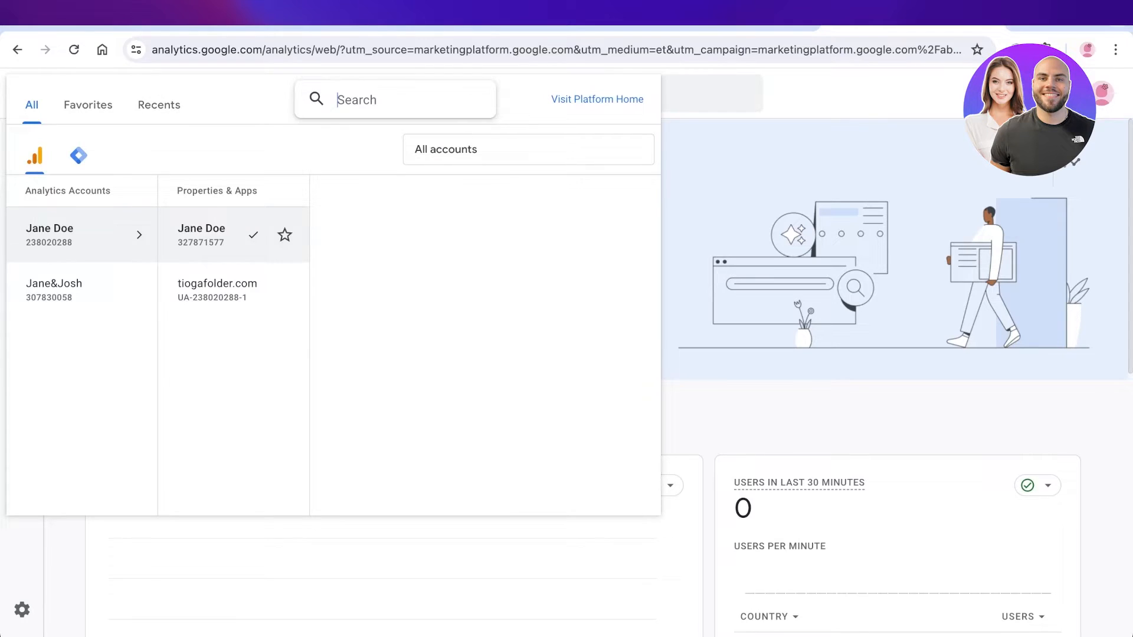
pyautogui.click(678, 283)
pyautogui.scroll(-7, 667, 283)
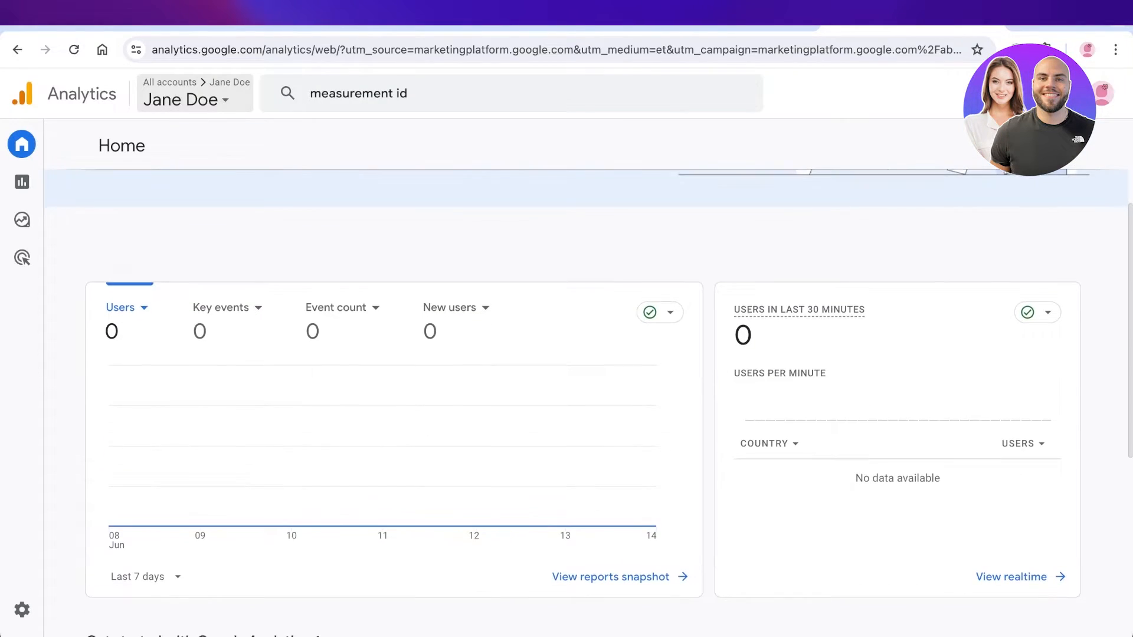
pyautogui.scroll(-2, 679, 283)
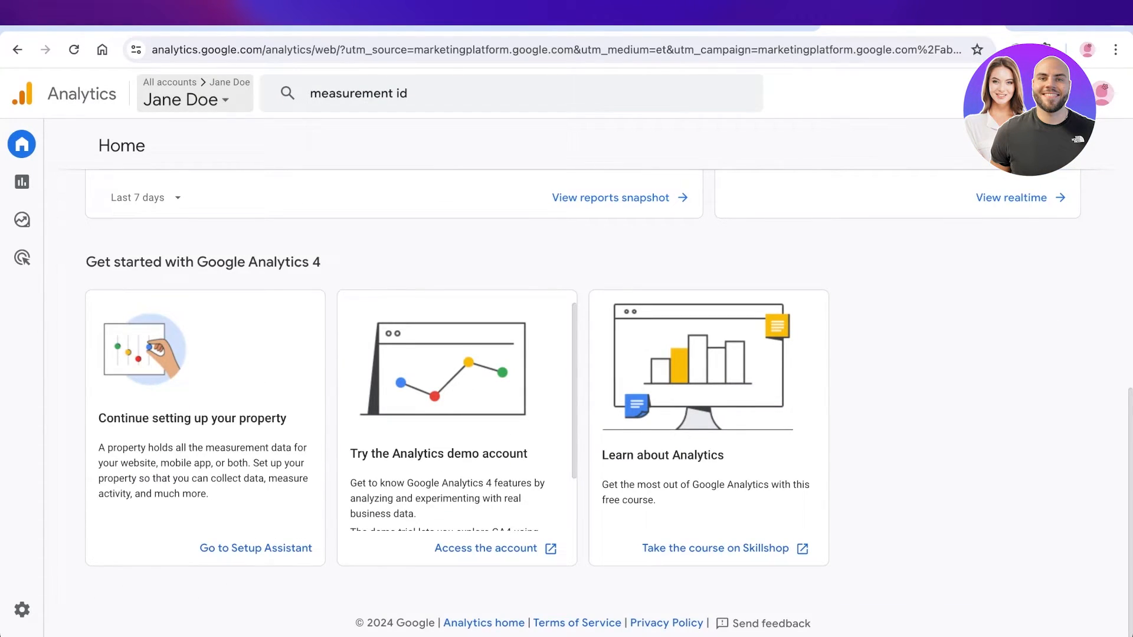
pyautogui.scroll(10, 588, 407)
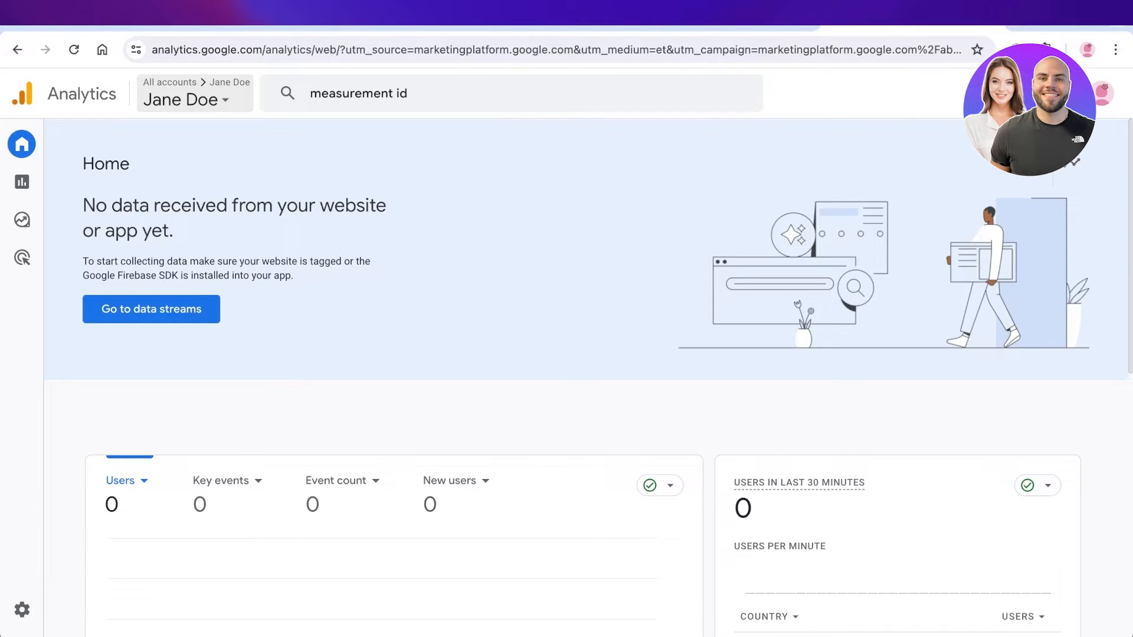
# - Switch to the WordPress dashboard and search the plugin directory for "google analytics"
pyautogui.click(538, 19)
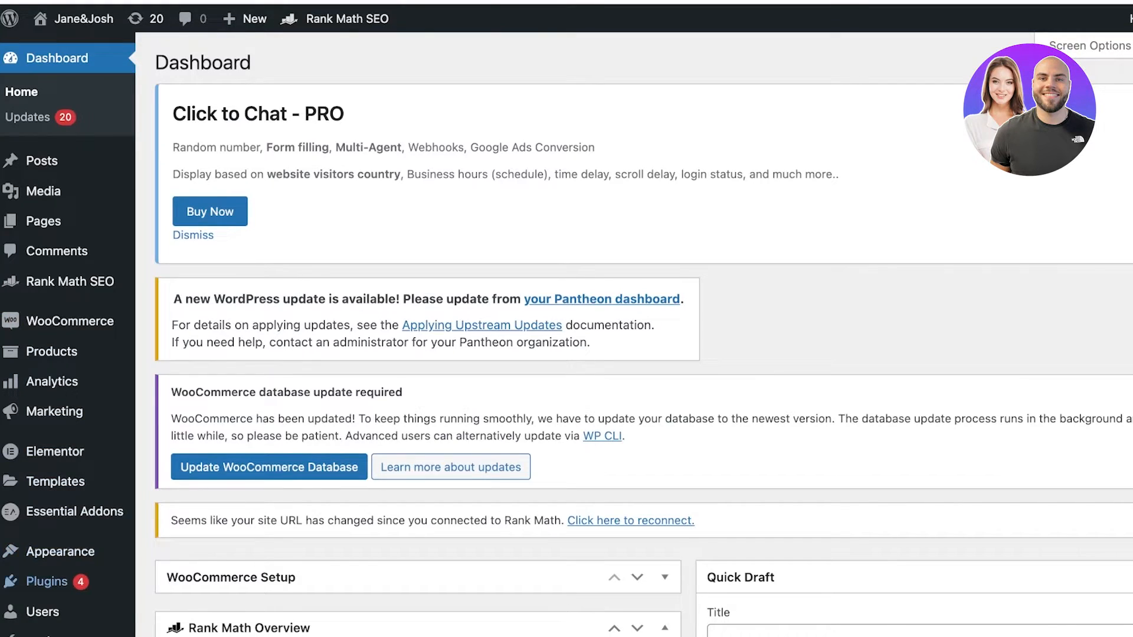
pyautogui.moveTo(47, 581)
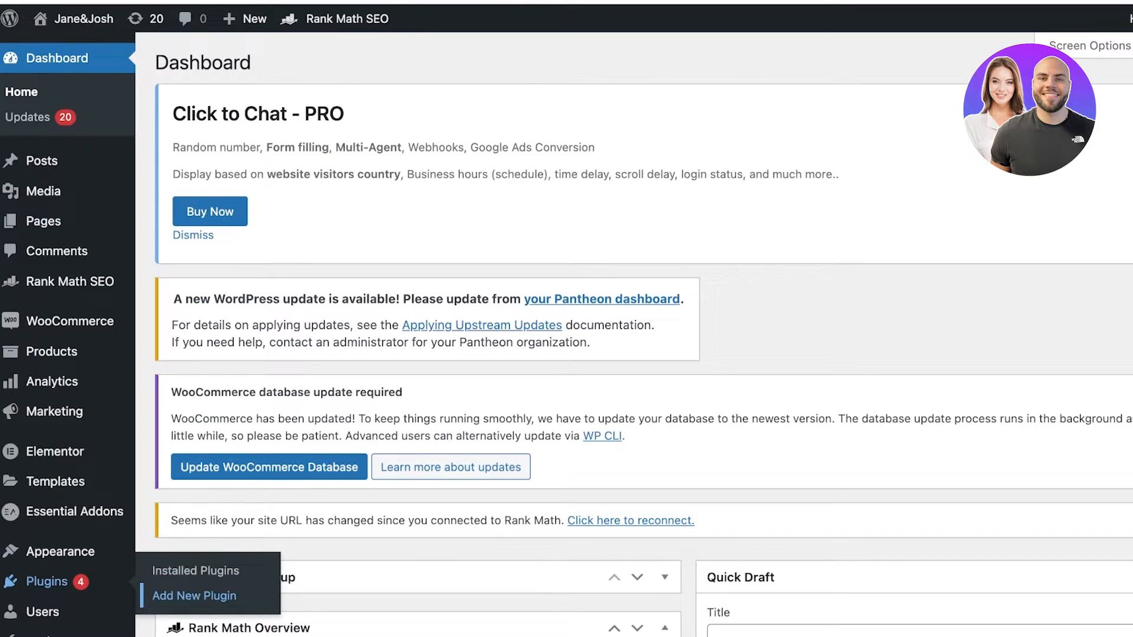
pyautogui.click(194, 596)
pyautogui.click(1056, 447)
pyautogui.write('google n')
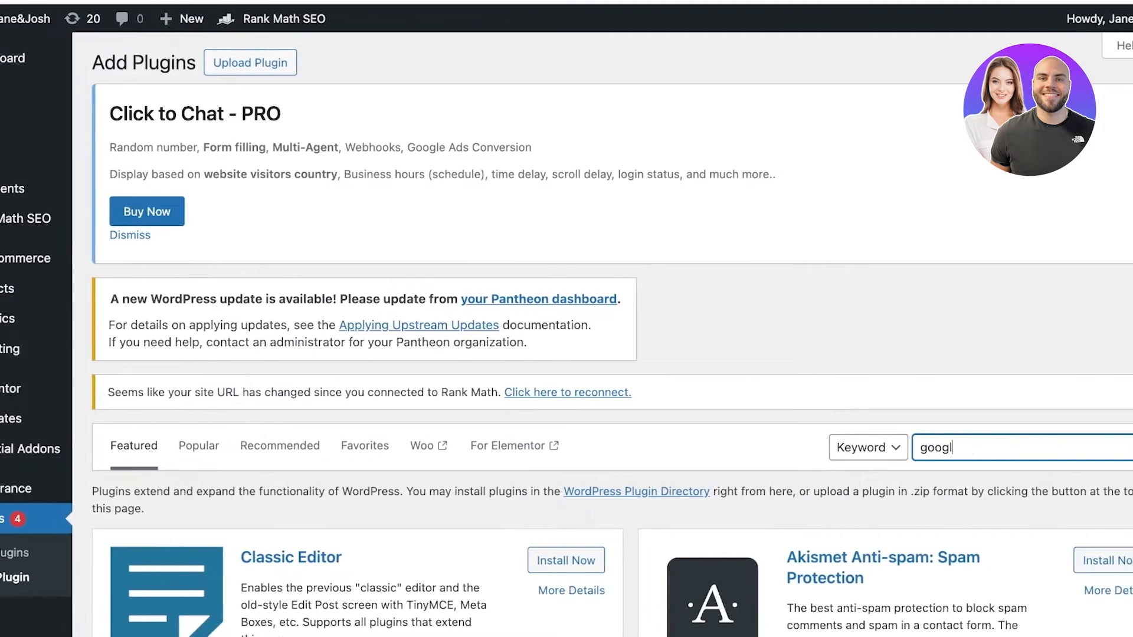
pyautogui.press('BackSpace')
pyautogui.write('analytics')
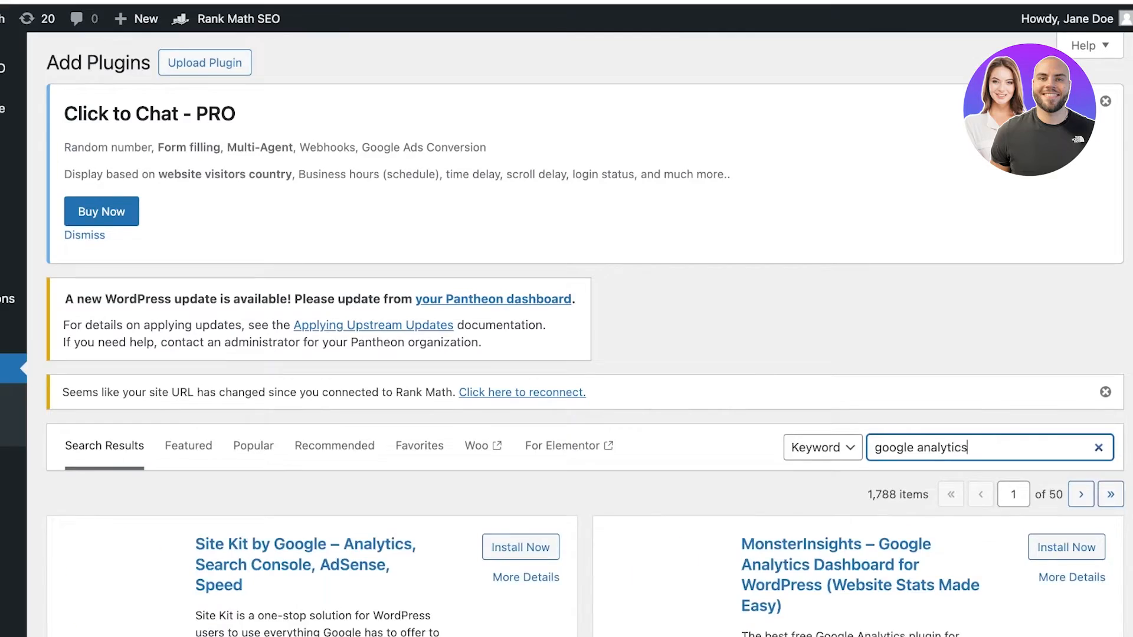
# - Install and activate the plugin "GA Google Analytics – Connect Google Analytics to WordPress"
pyautogui.scroll(-4, 584, 354)
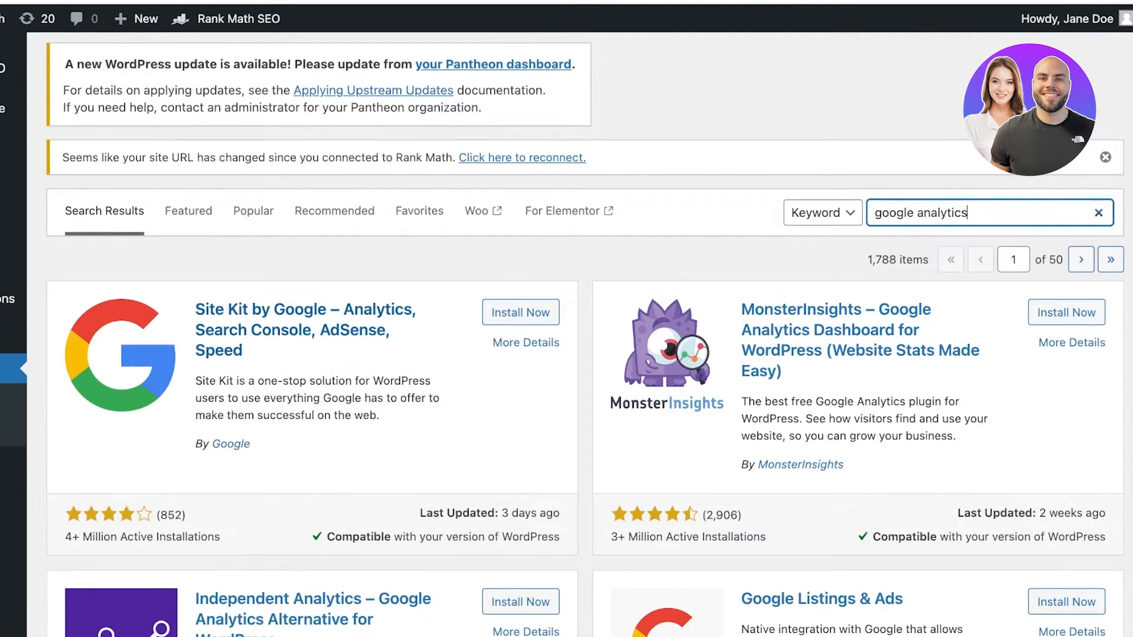
pyautogui.scroll(-4, 584, 355)
pyautogui.scroll(-3, 584, 354)
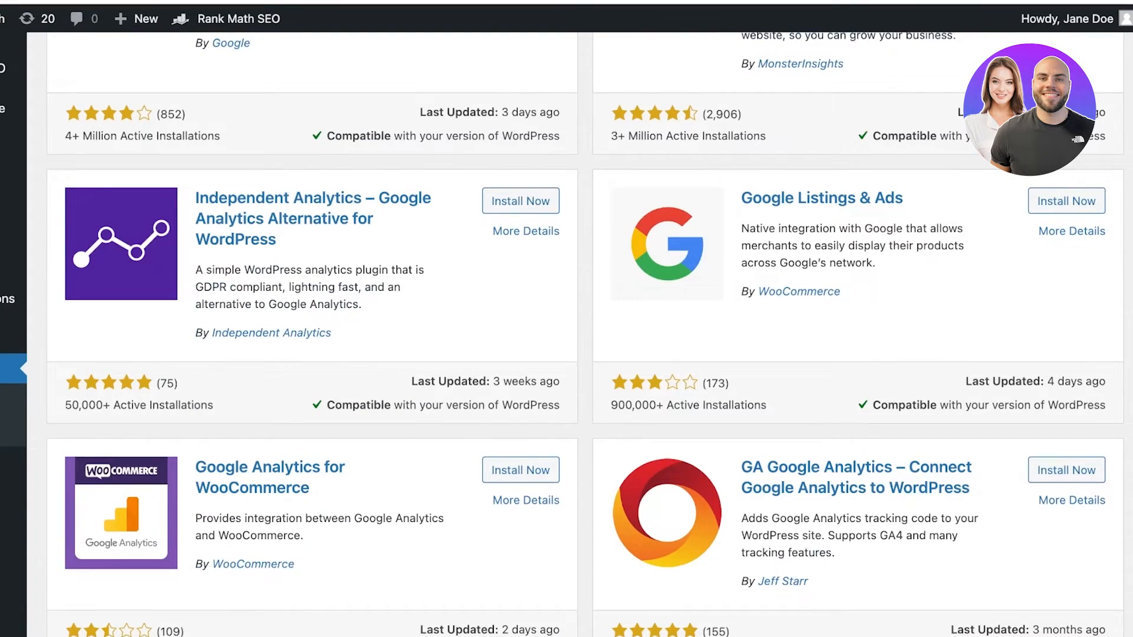
pyautogui.scroll(-3, 584, 354)
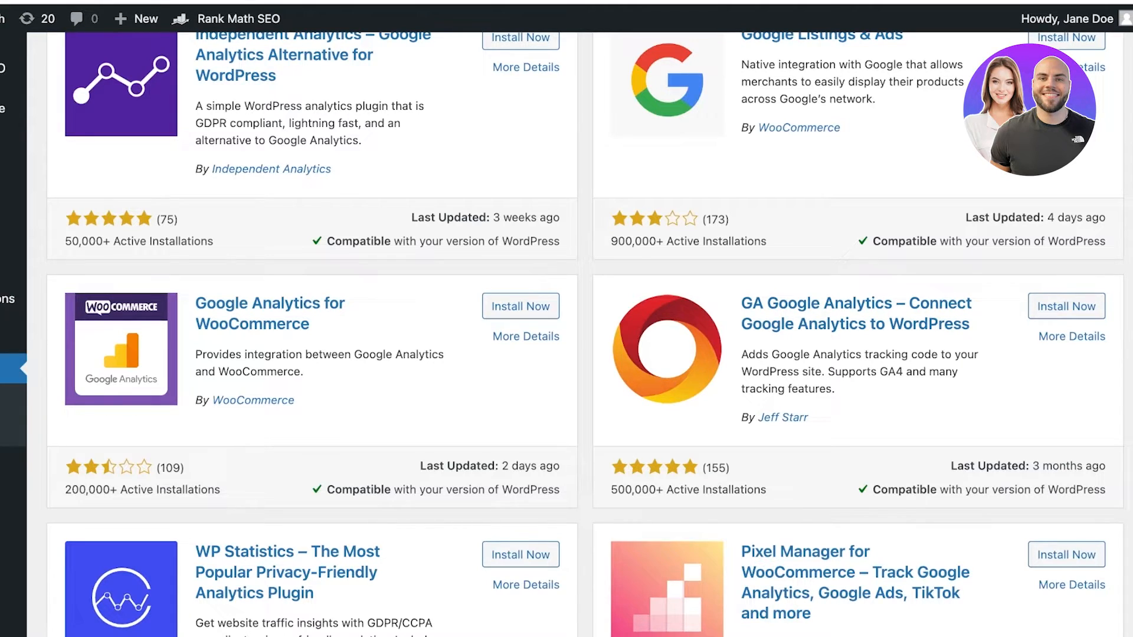
pyautogui.click(1066, 306)
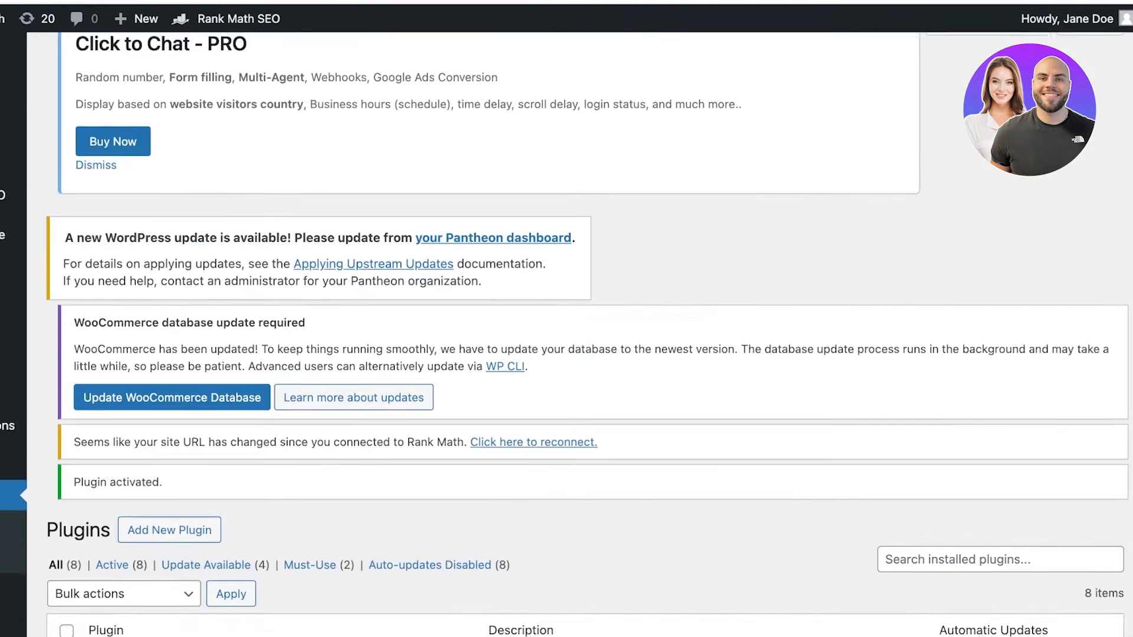
# - Open the settings page of the GA Google Analytics plugin and look over its sections
pyautogui.scroll(-10, 566, 330)
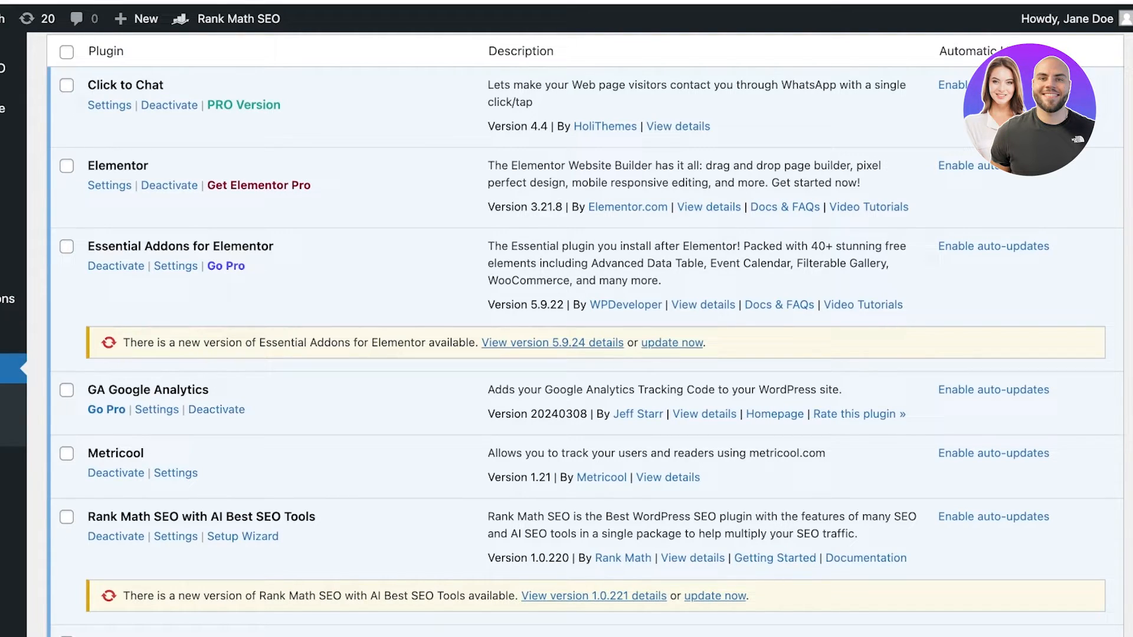
pyautogui.click(157, 409)
pyautogui.scroll(-8, 567, 330)
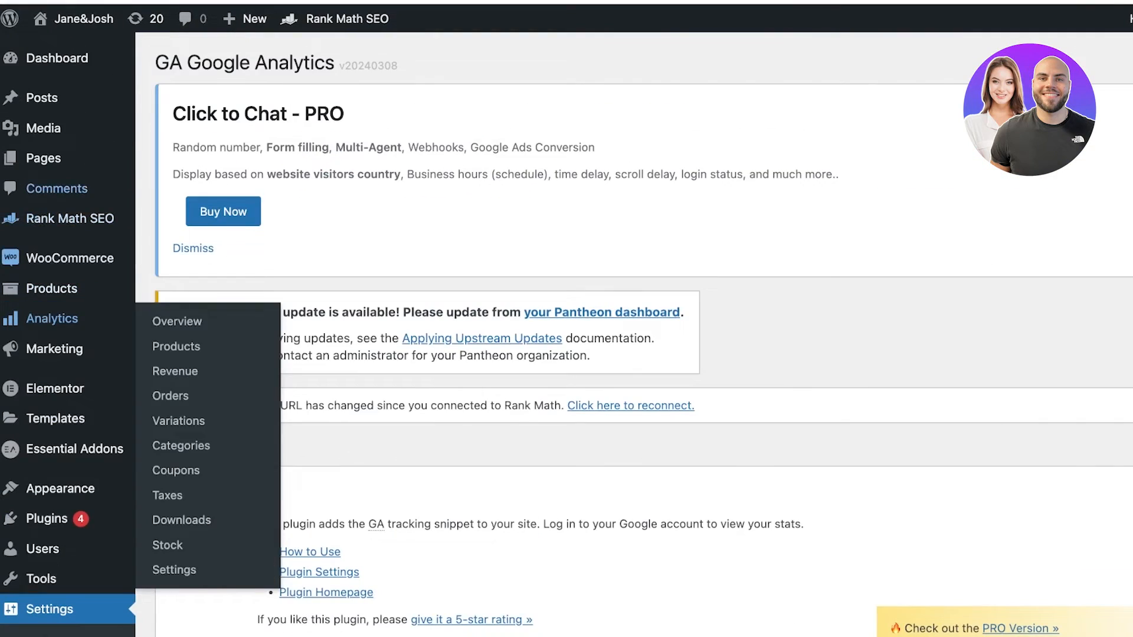
pyautogui.scroll(-6, 59, 449)
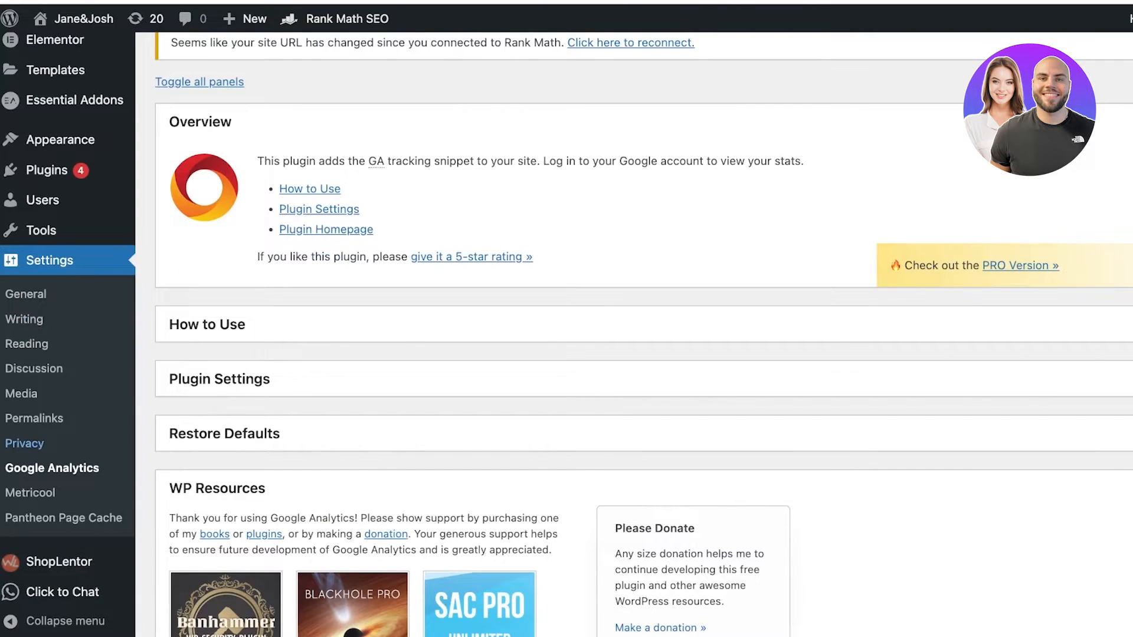
pyautogui.scroll(-2, 59, 513)
pyautogui.scroll(-1, 59, 517)
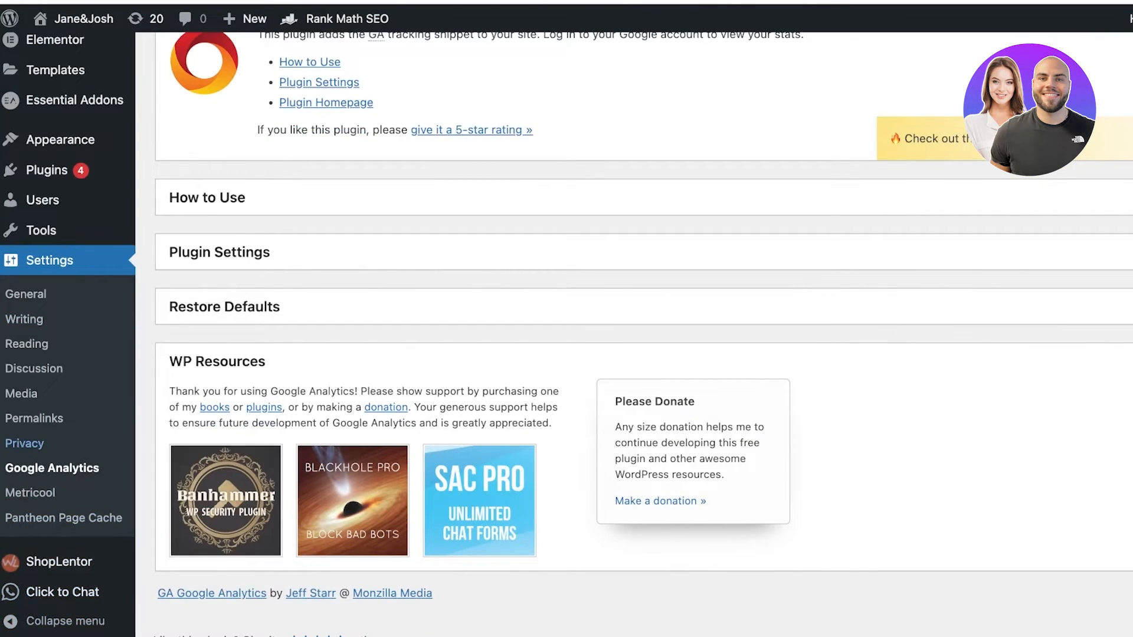
pyautogui.scroll(10, 24, 368)
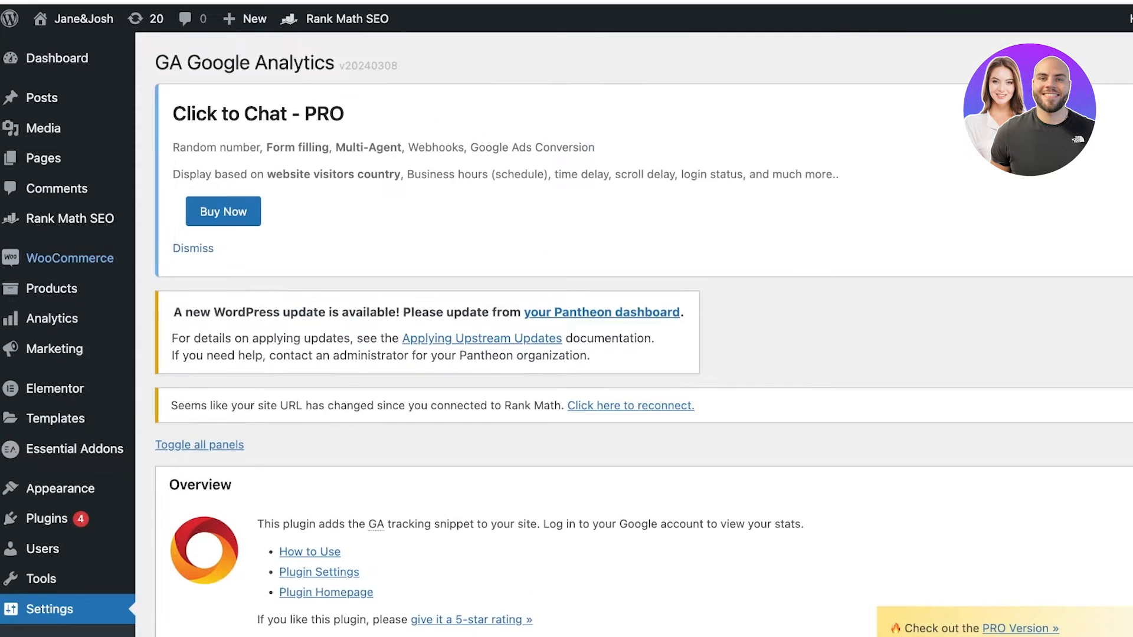
pyautogui.scroll(-1, 55, 381)
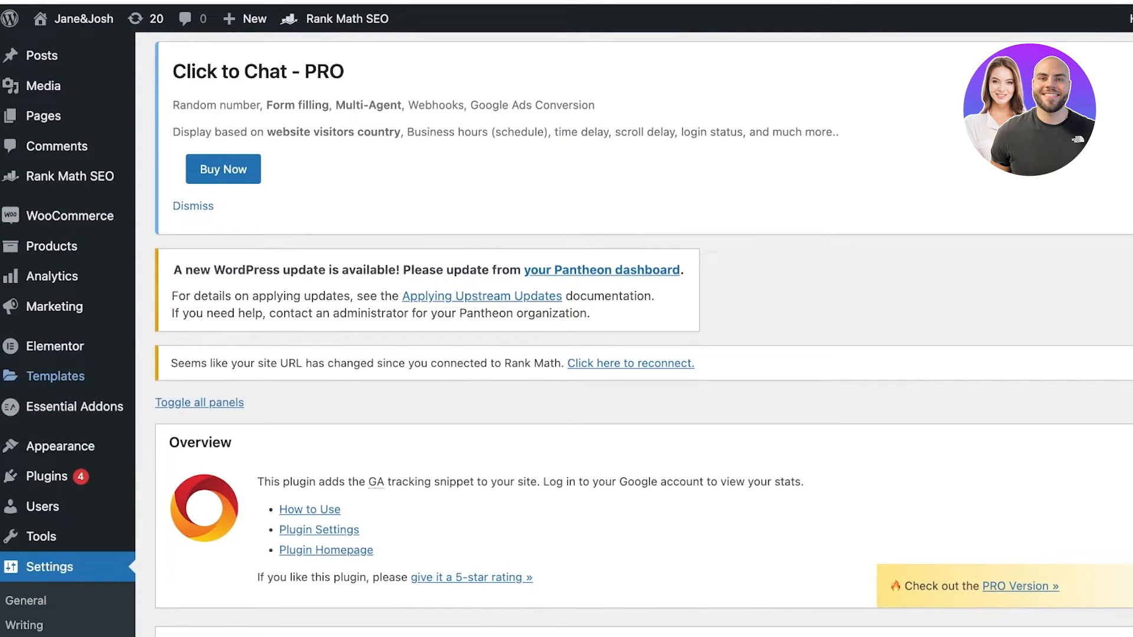
# - Return to the installed plugins, view the GA Google Analytics plugin's details and close them
pyautogui.moveTo(55, 347)
pyautogui.moveTo(59, 447)
pyautogui.moveTo(48, 476)
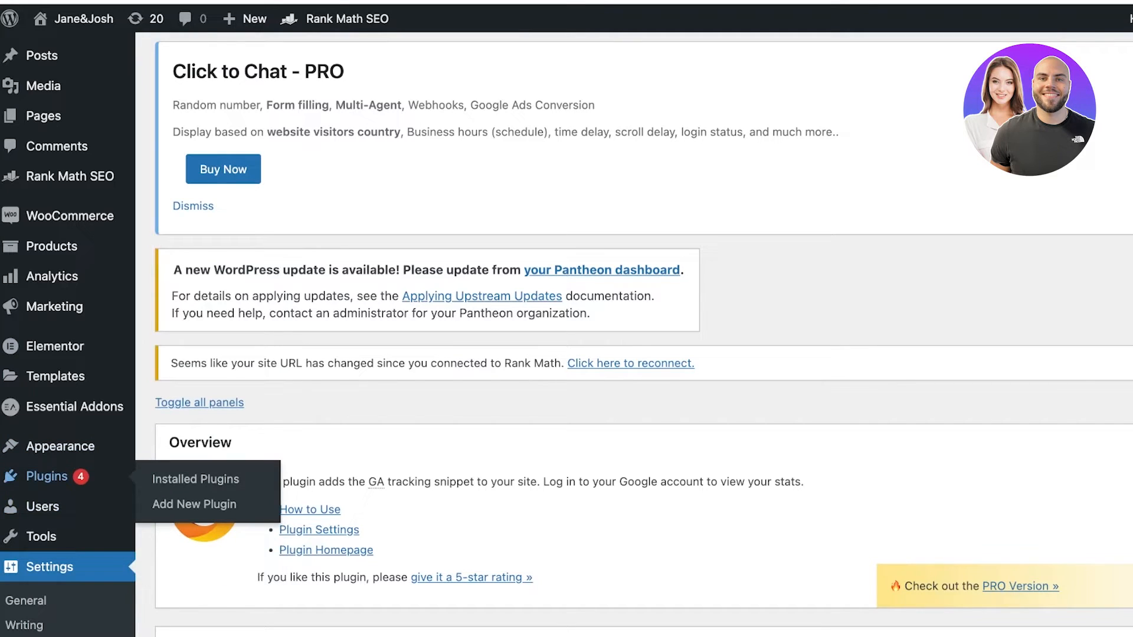
pyautogui.click(196, 479)
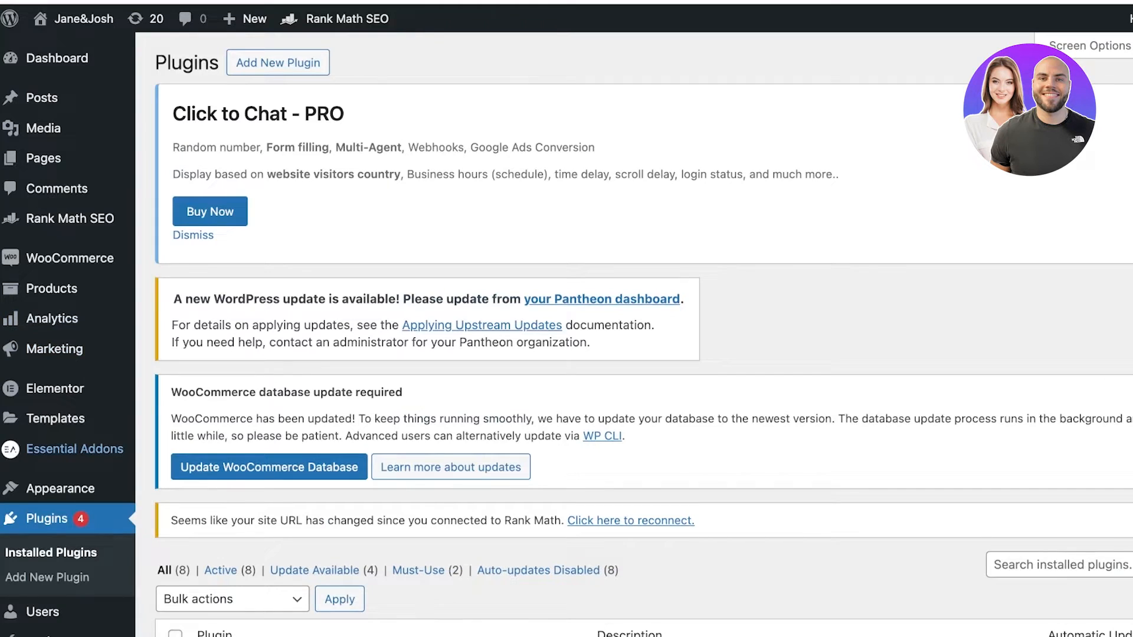
pyautogui.scroll(-5, 643, 333)
pyautogui.scroll(-7, 644, 334)
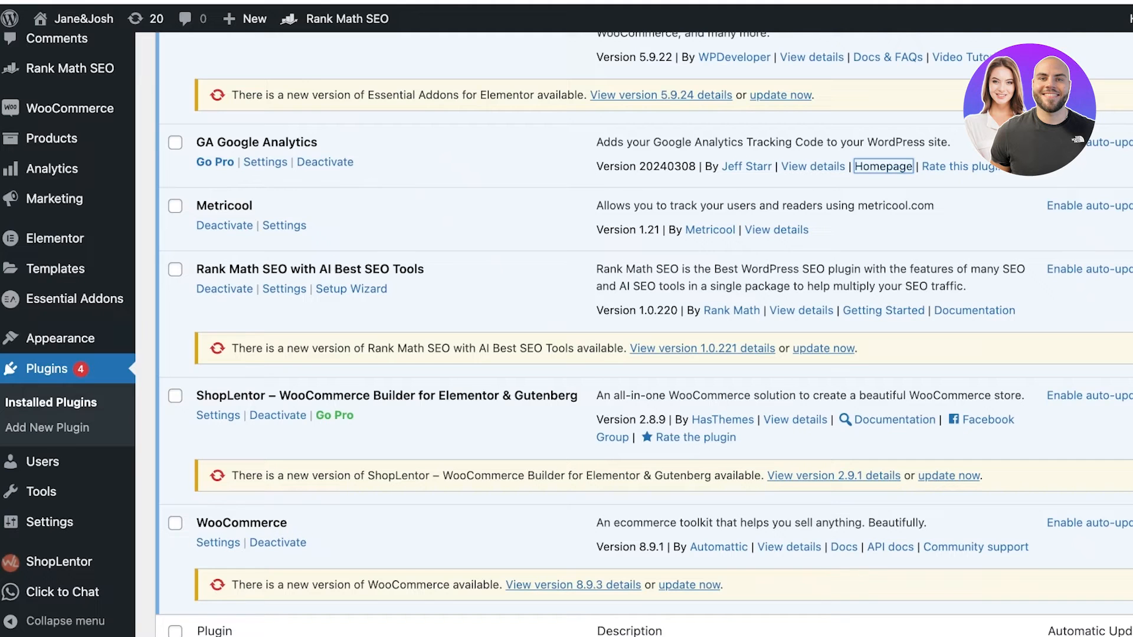
pyautogui.click(814, 195)
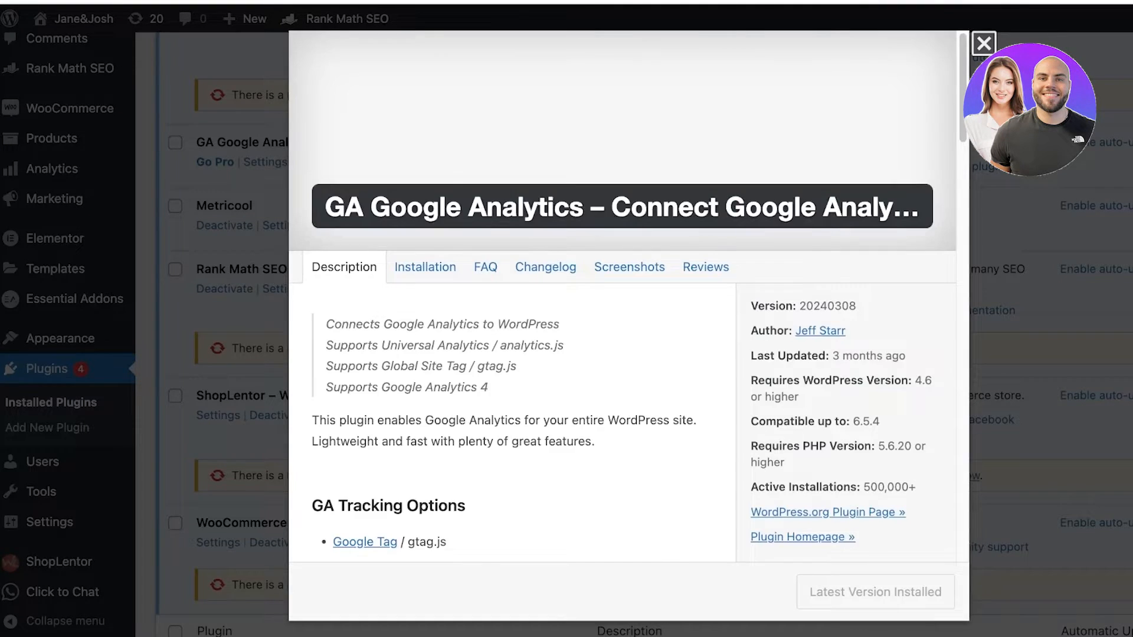
pyautogui.click(55, 268)
# - Deactivate the WooCommerce plugin and look over the list of installed plugins
pyautogui.scroll(1, 50, 522)
pyautogui.moveTo(63, 595)
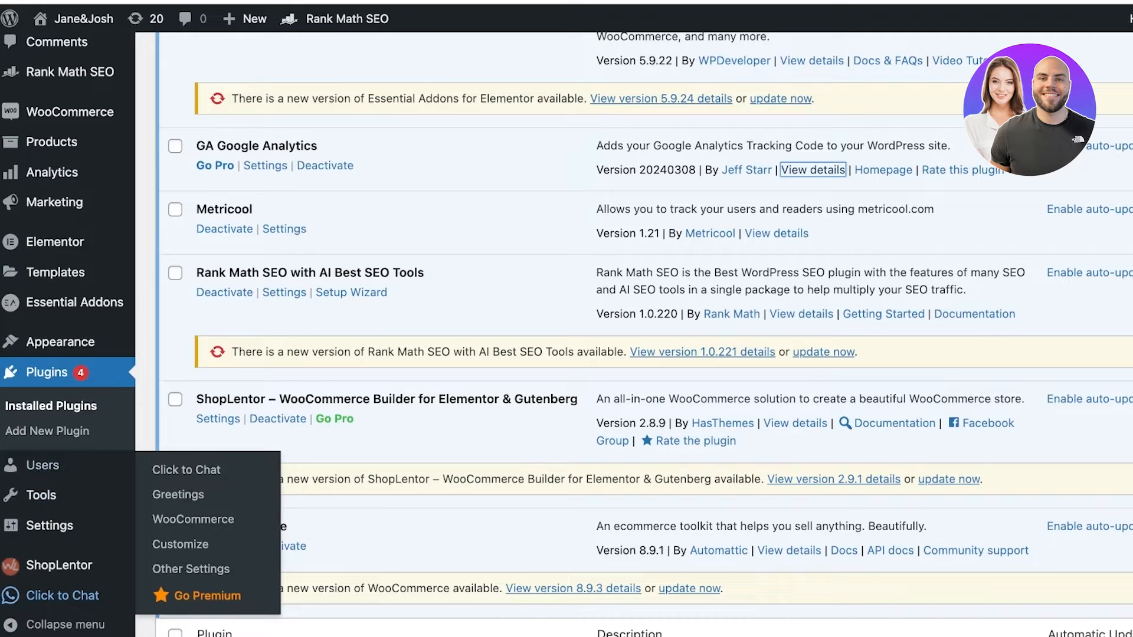
pyautogui.scroll(6, 59, 413)
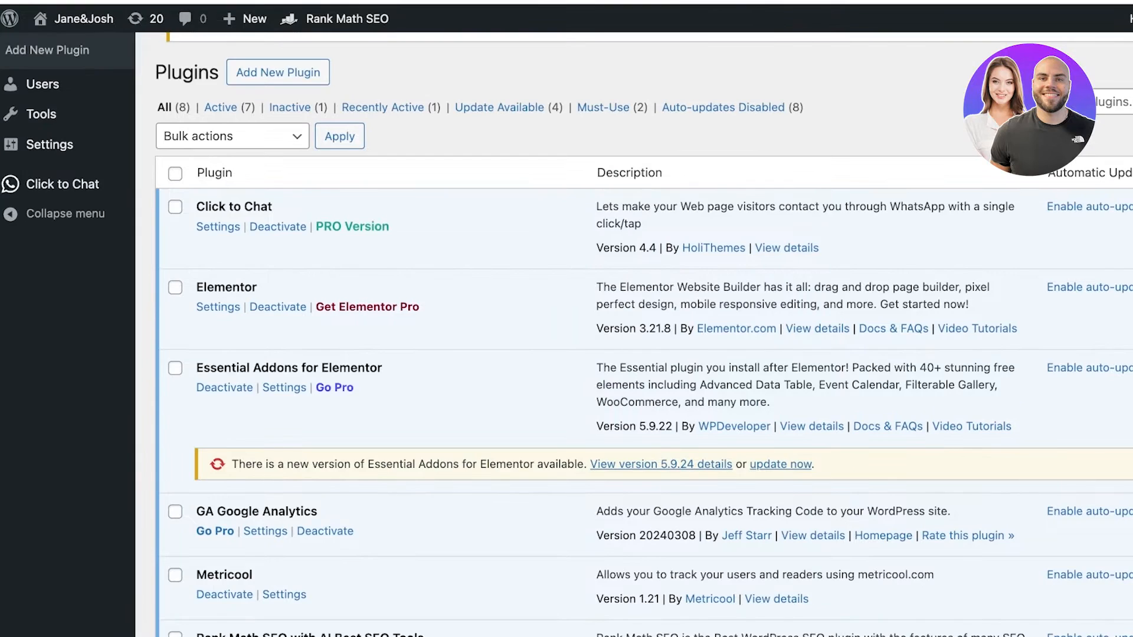
pyautogui.scroll(5, 643, 354)
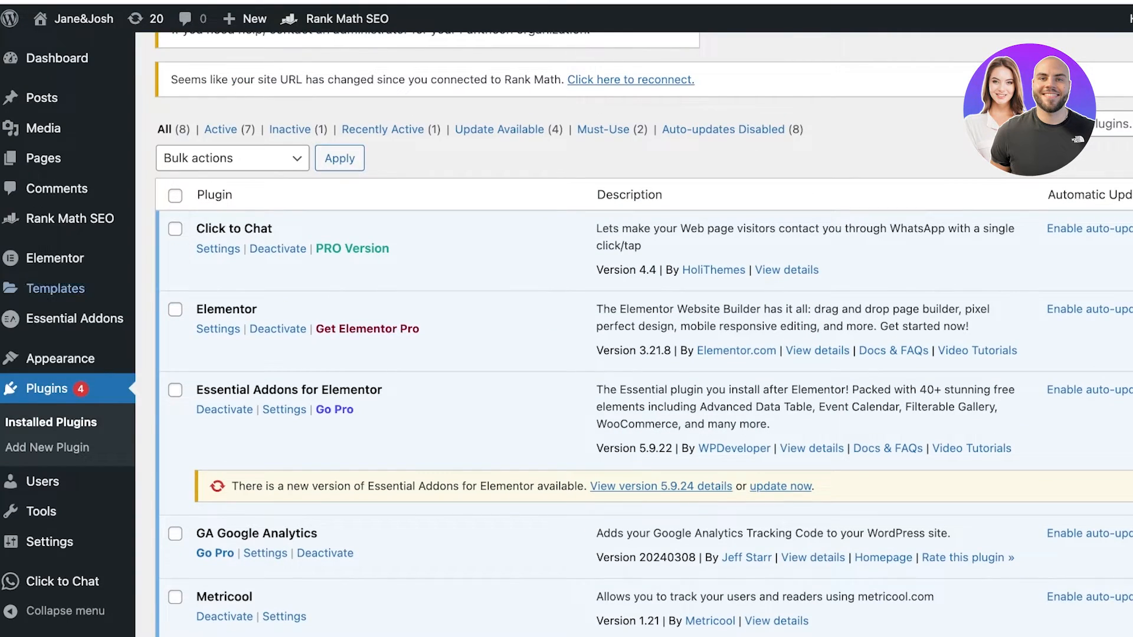
pyautogui.scroll(5, 643, 355)
pyautogui.scroll(-4, 643, 354)
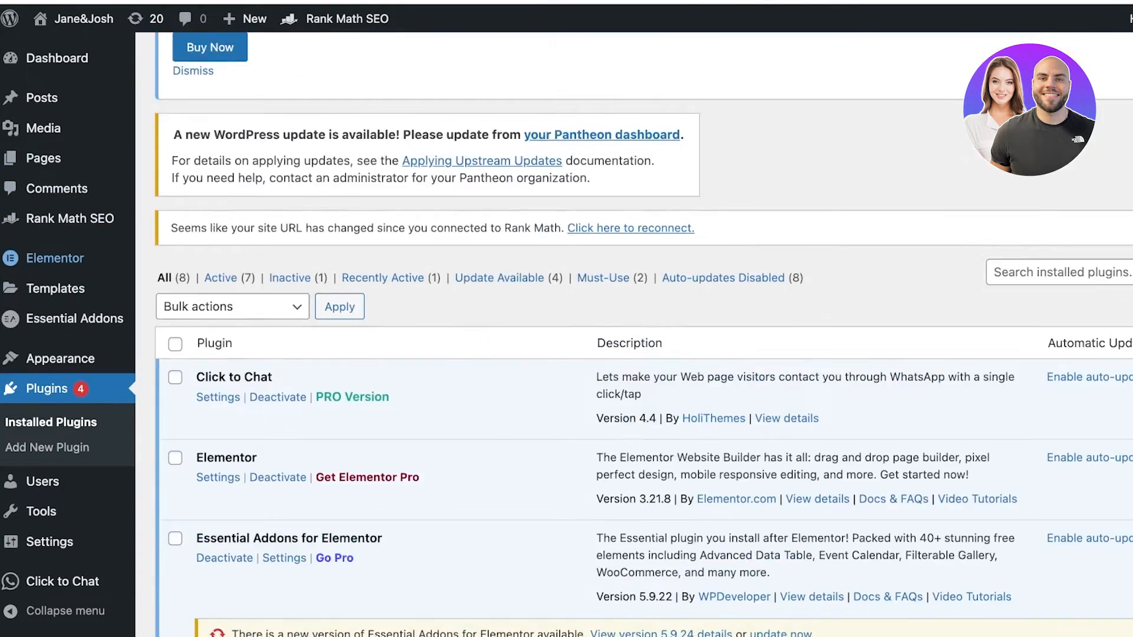
pyautogui.scroll(-10, 643, 354)
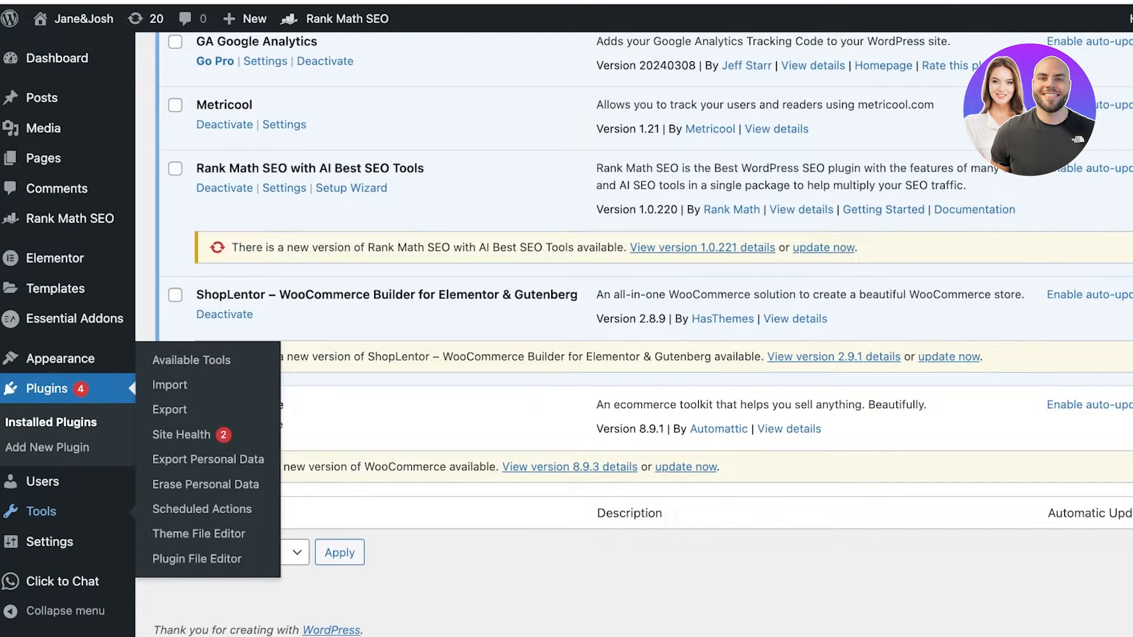
# - Open the WordPress Tools page and look over the available tools
pyautogui.click(41, 511)
pyautogui.scroll(-3, 566, 330)
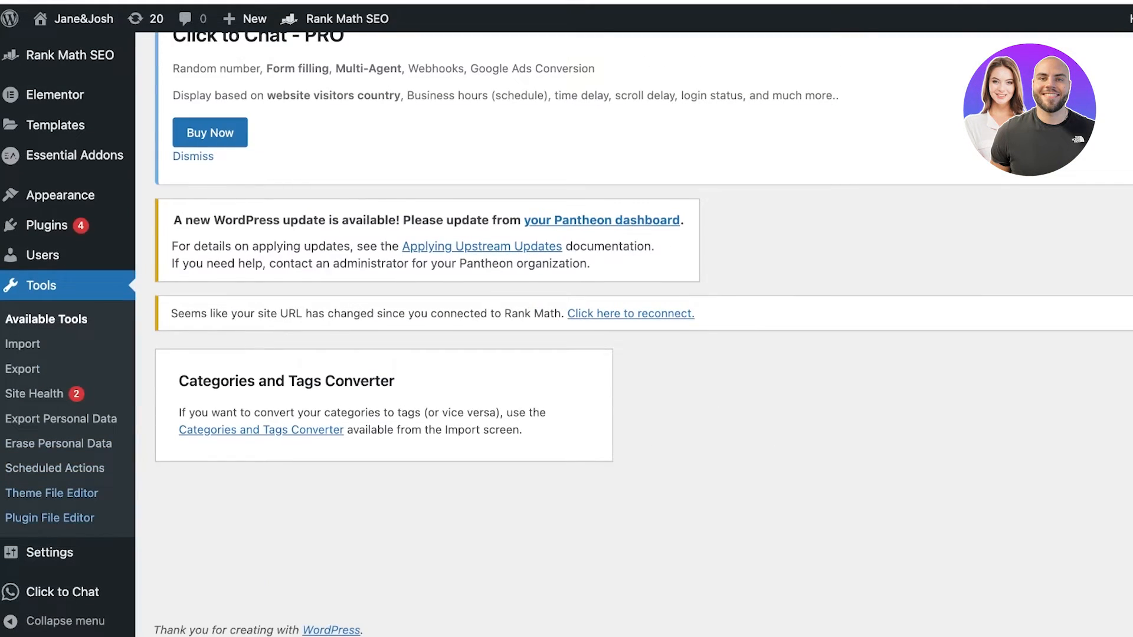
pyautogui.scroll(3, 65, 266)
pyautogui.moveTo(69, 218)
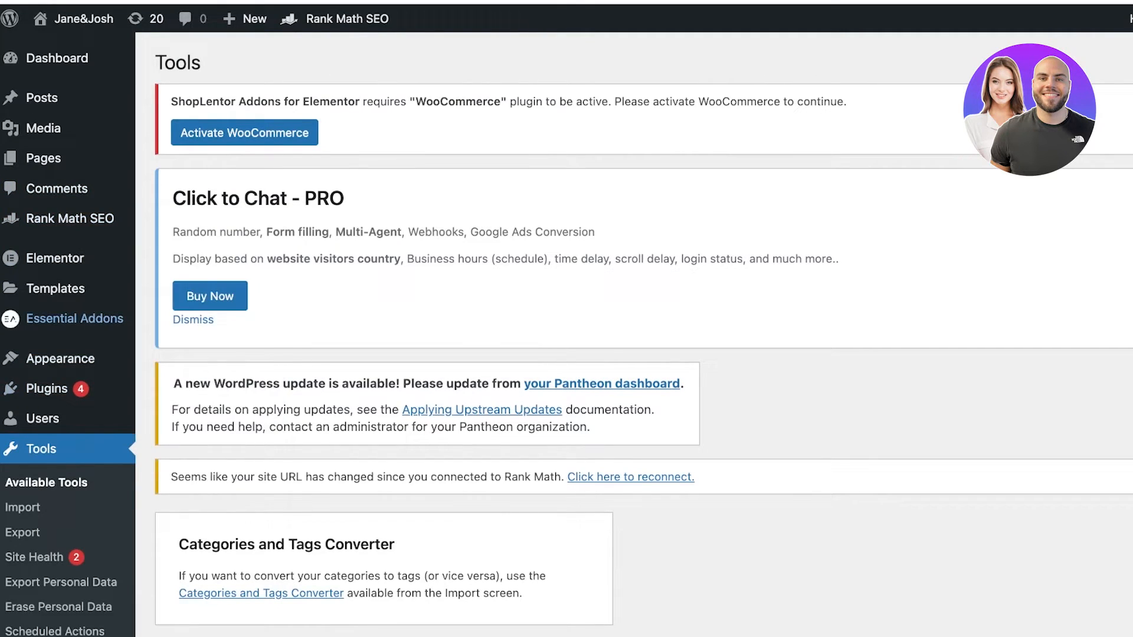
pyautogui.moveTo(42, 98)
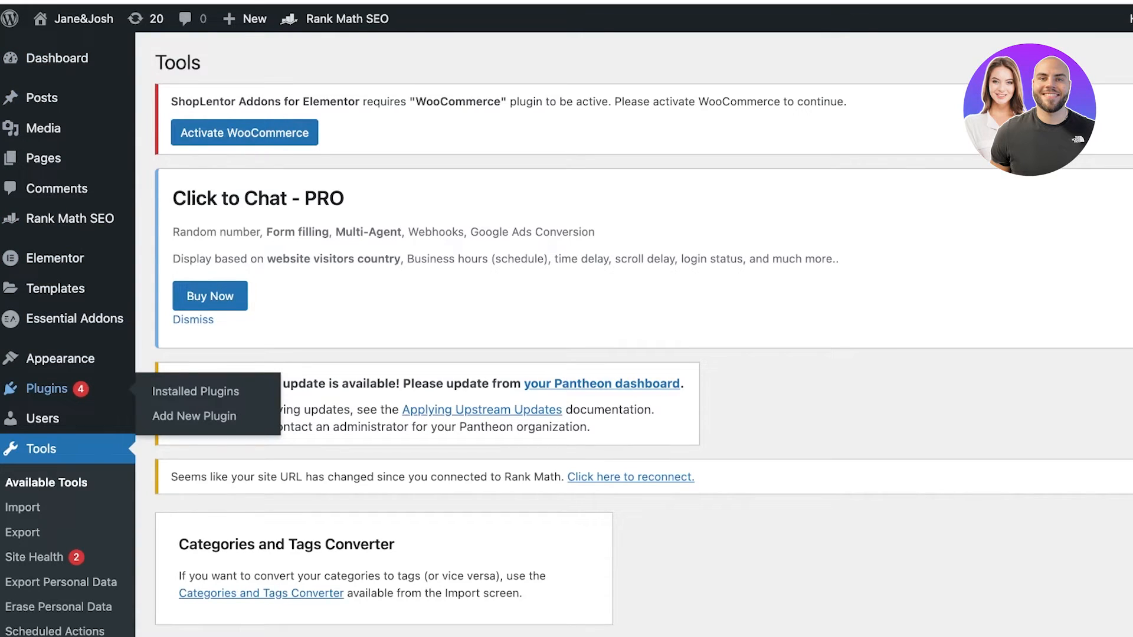
# - Go back to the installed plugins and open the settings of GA Google Analytics
pyautogui.click(47, 389)
pyautogui.scroll(-4, 632, 354)
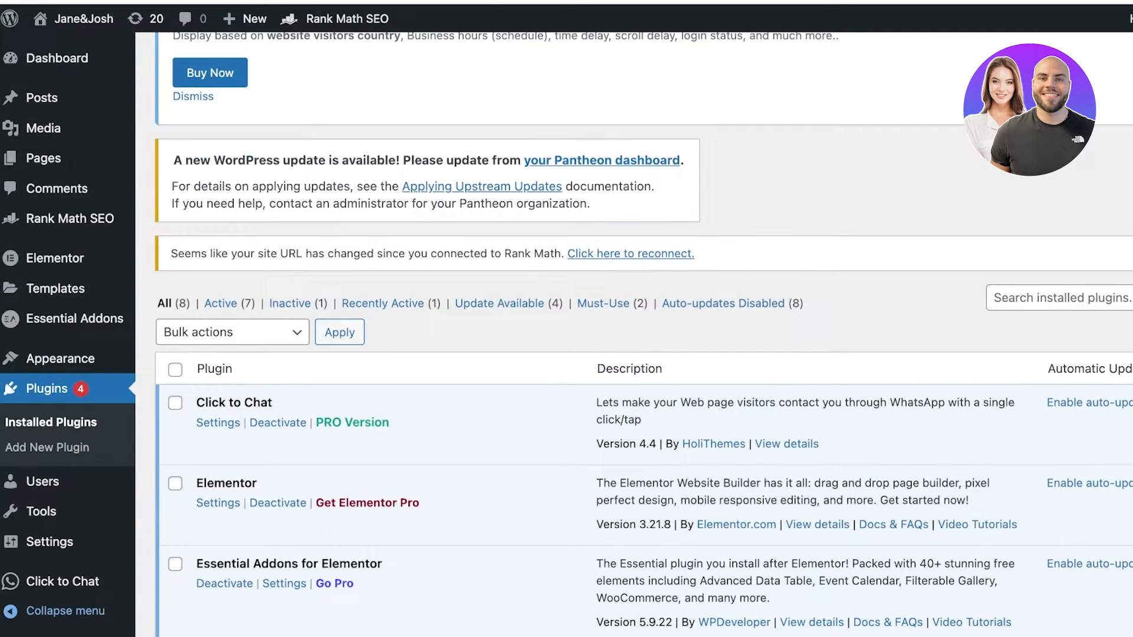
pyautogui.scroll(-8, 643, 334)
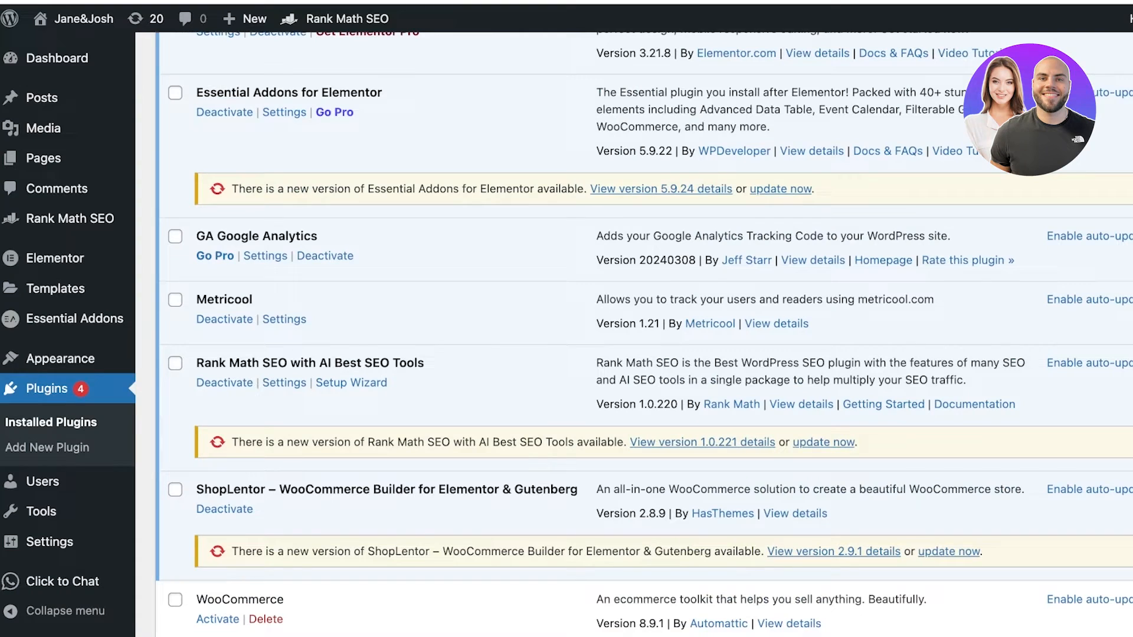
pyautogui.click(266, 256)
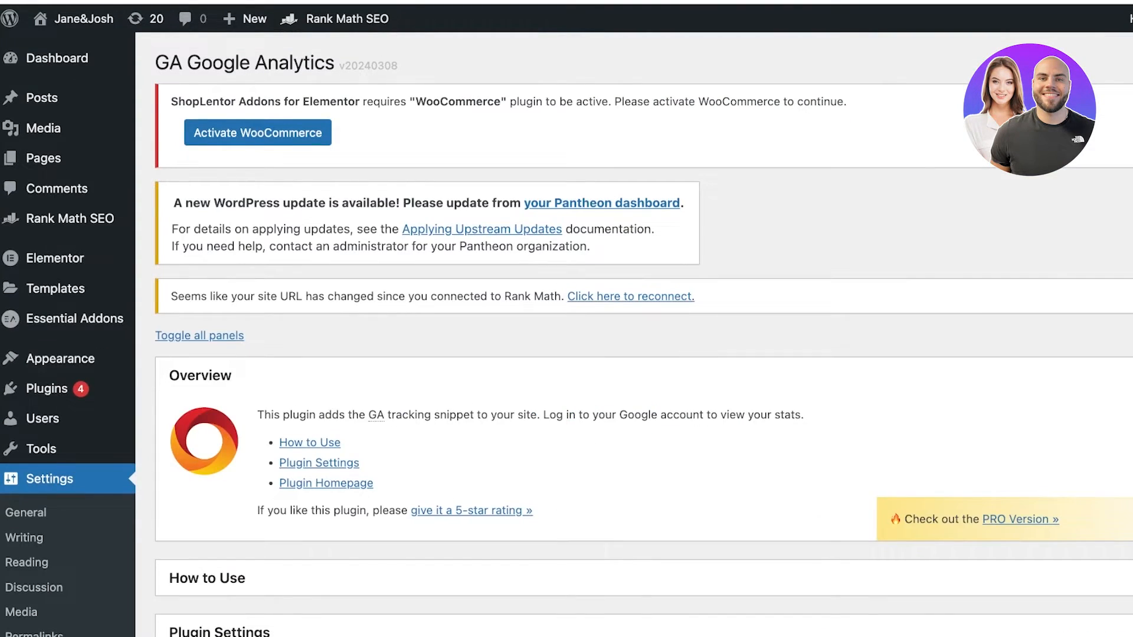
# - Expand the plugin's How to Use section and read its setup instructions
pyautogui.scroll(-4, 643, 333)
pyautogui.click(207, 320)
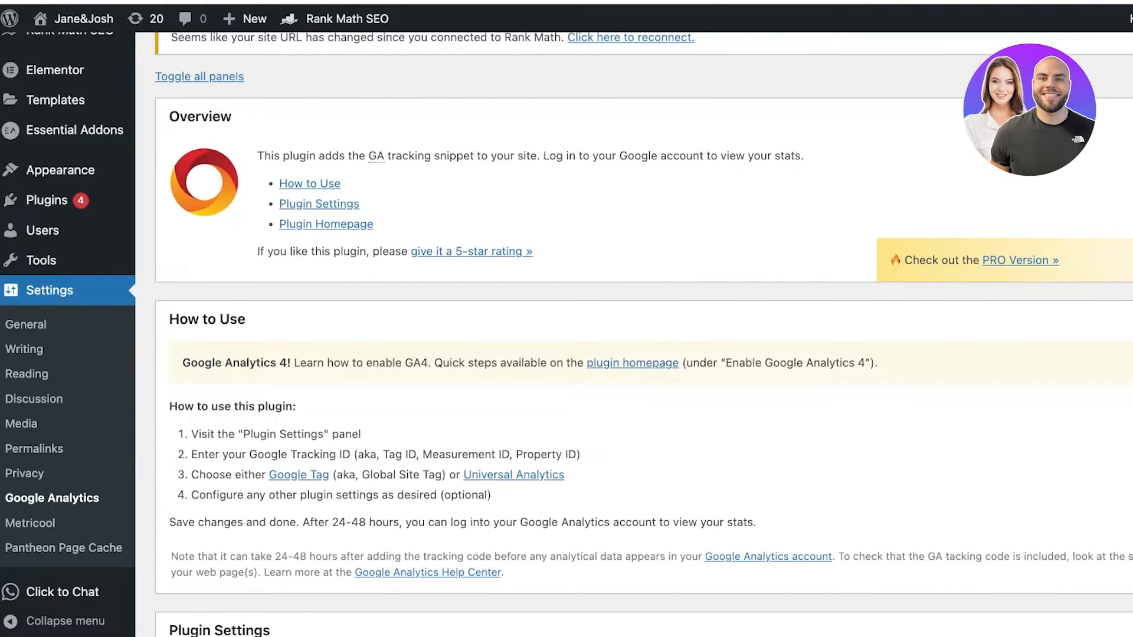
pyautogui.scroll(-4, 643, 333)
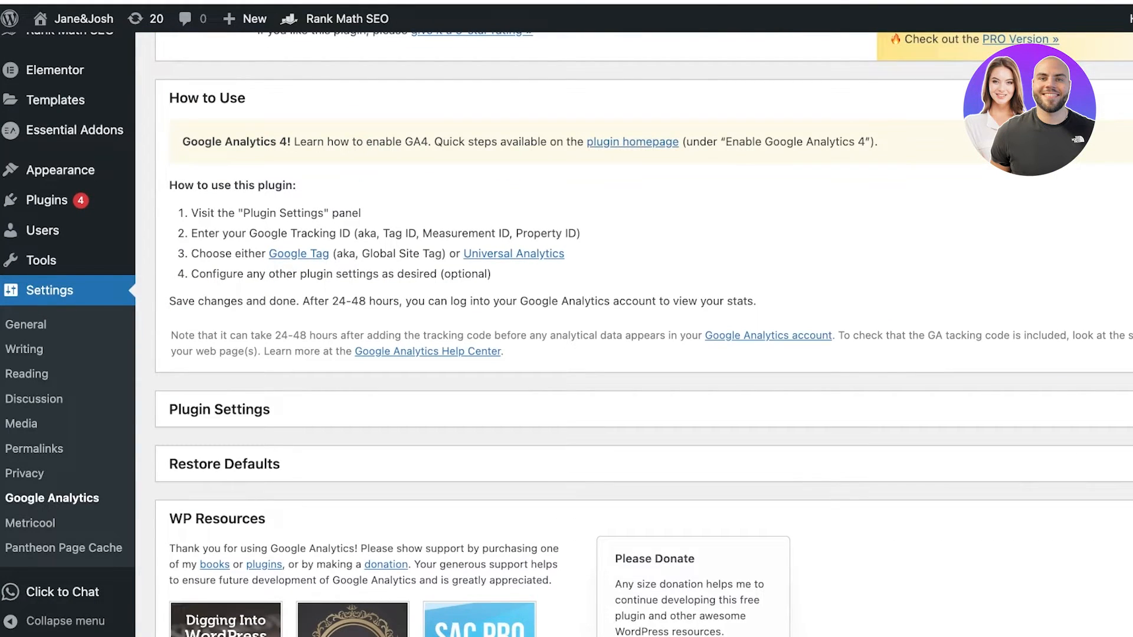
# - Expand the Plugin Settings section of GA Google Analytics and collapse the How to Use section
pyautogui.scroll(-3, 644, 333)
pyautogui.click(220, 243)
pyautogui.scroll(-3, 644, 333)
pyautogui.scroll(1, 644, 334)
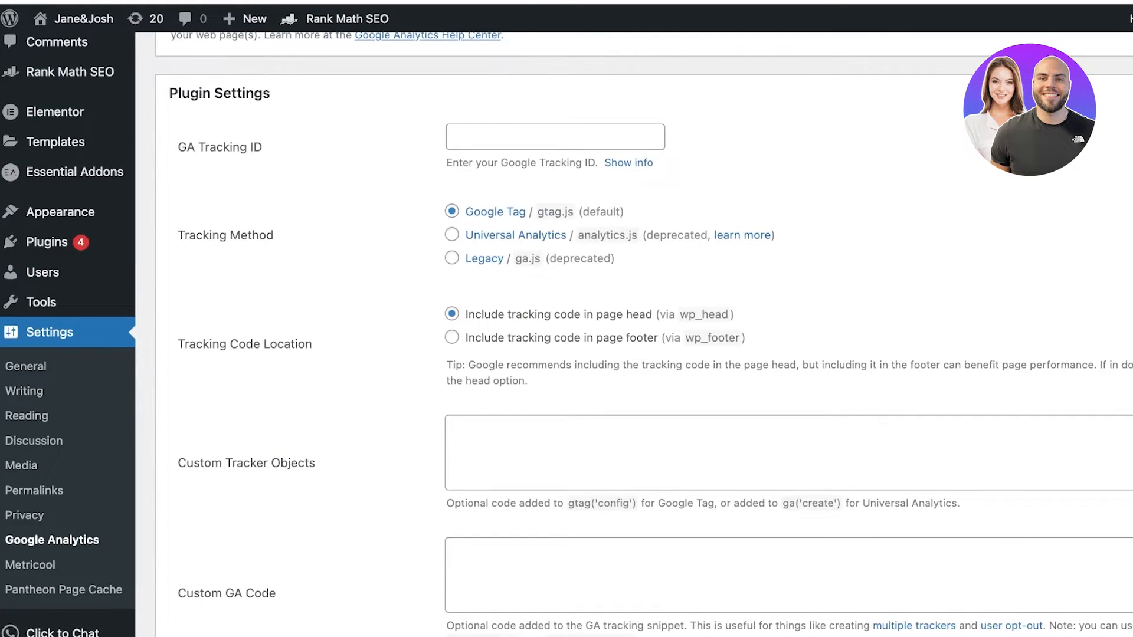
pyautogui.scroll(10, 643, 333)
pyautogui.click(319, 355)
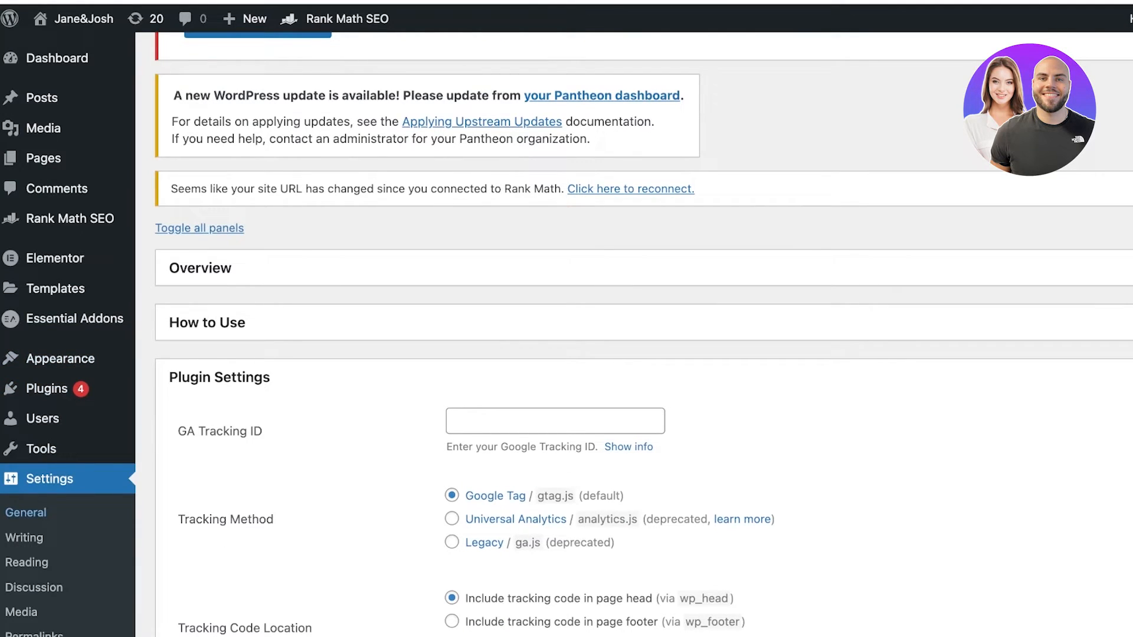
pyautogui.moveTo(48, 389)
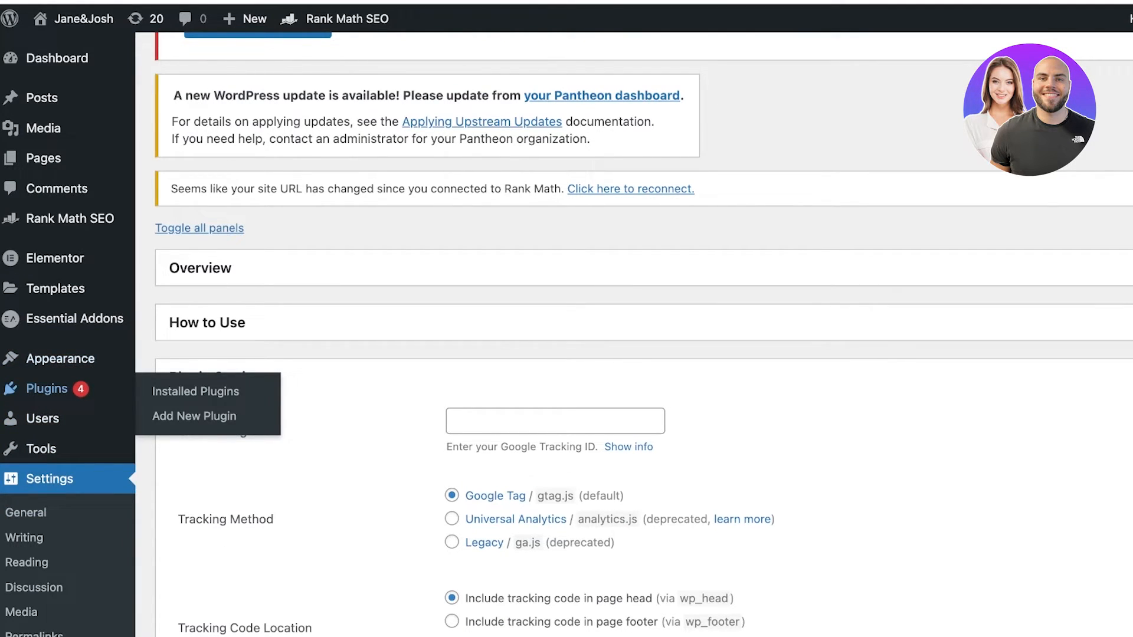
pyautogui.scroll(-2, 643, 334)
pyautogui.scroll(-5, 643, 334)
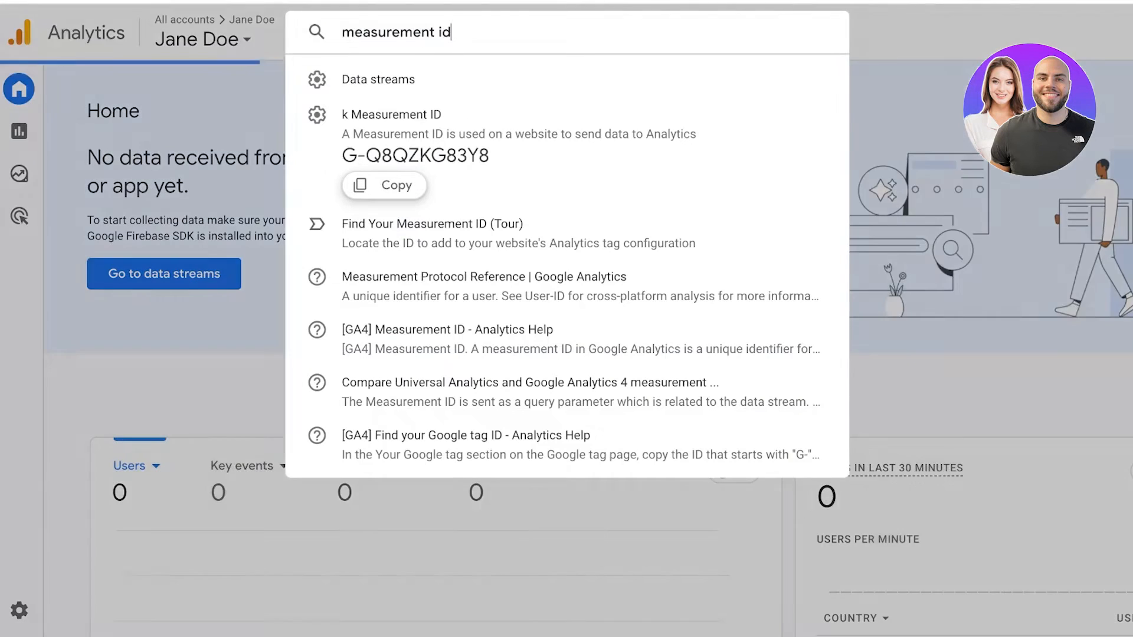
# - Switch to Google Analytics, search for "mesurement id" and copy the property's Measurement ID
pyautogui.hotkey('ctrl', 'a')
pyautogui.press('BackSpace')
pyautogui.press('Escape')
pyautogui.click(473, 32)
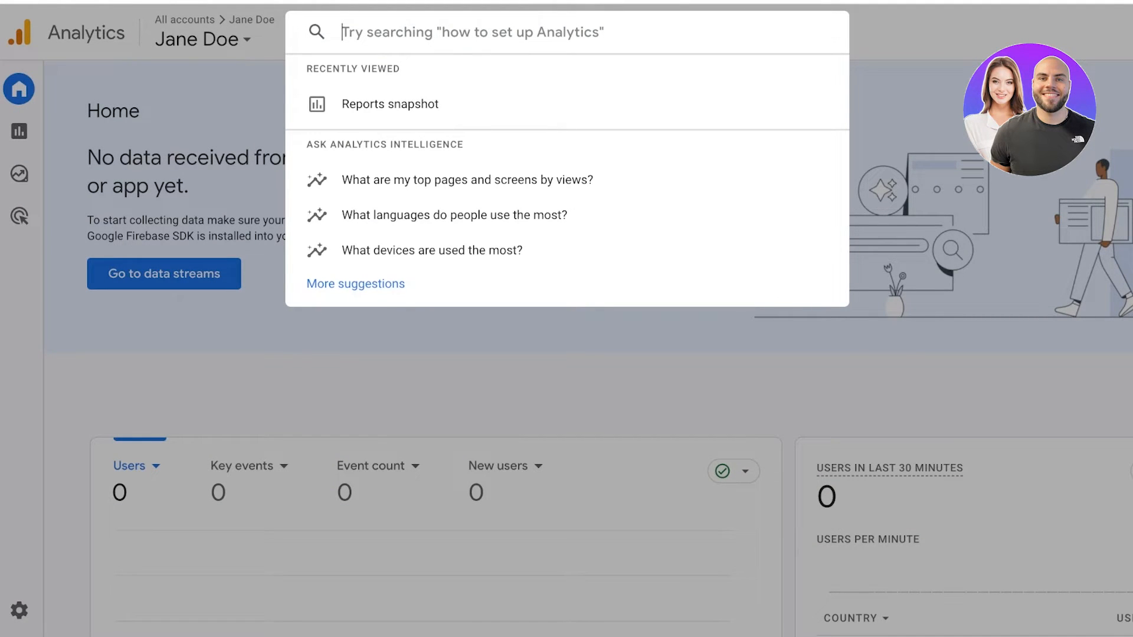
pyautogui.write('mes')
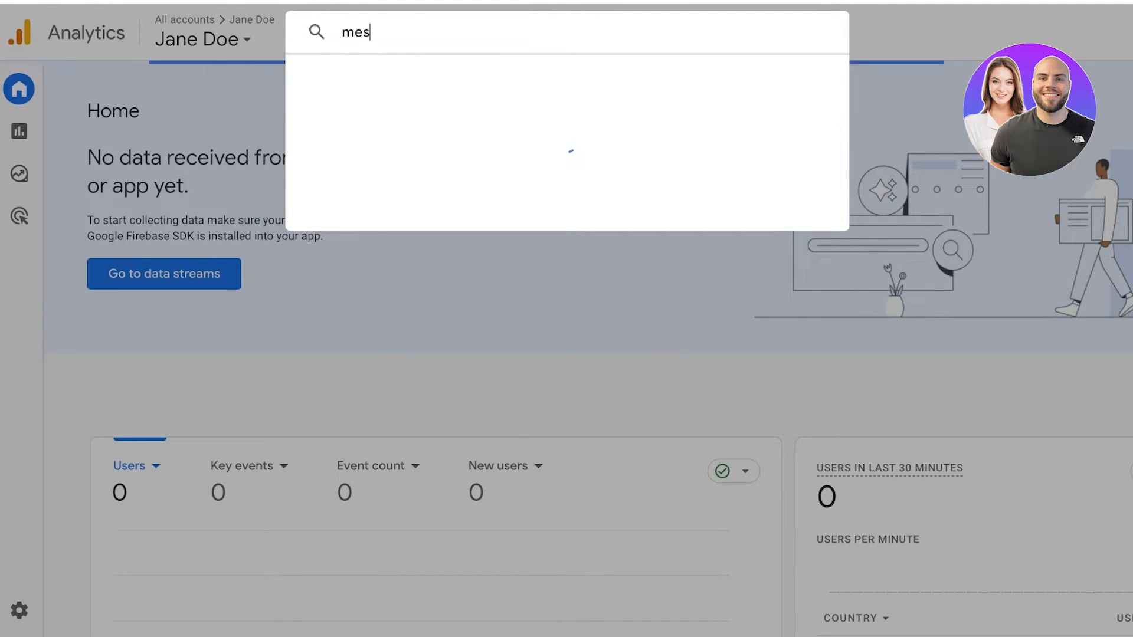
pyautogui.write('urement id')
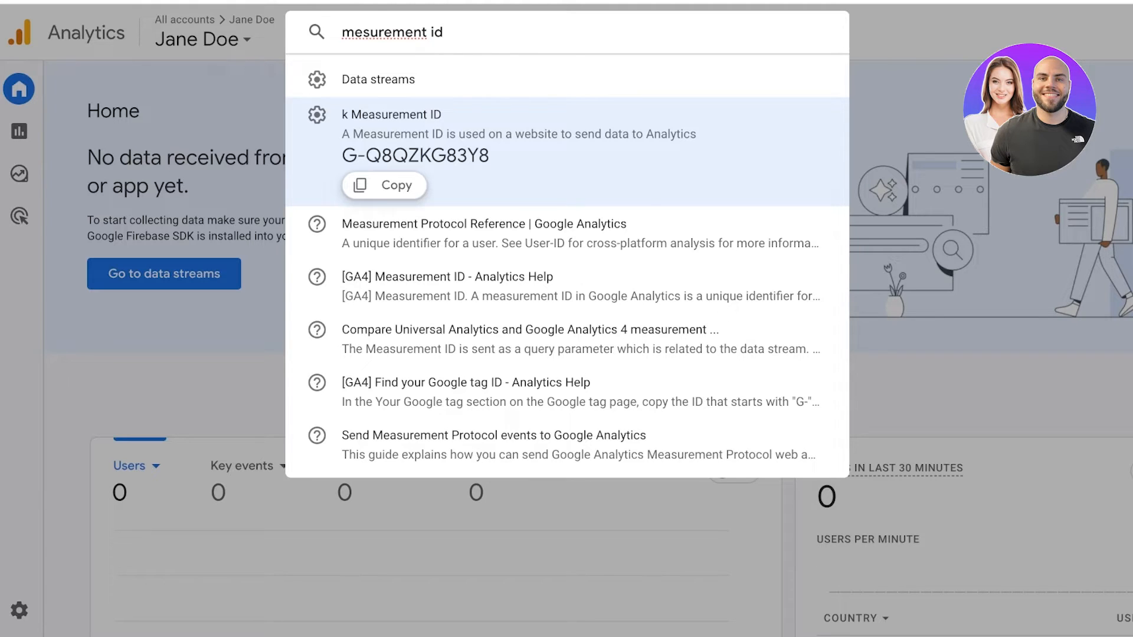
pyautogui.click(384, 185)
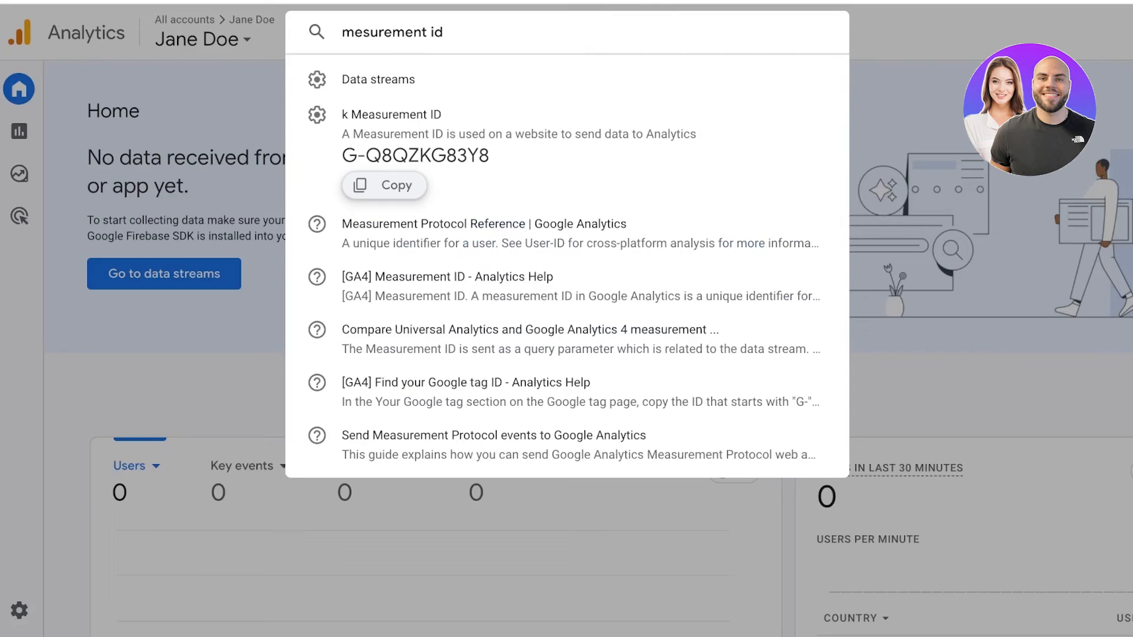
pyautogui.press('Escape')
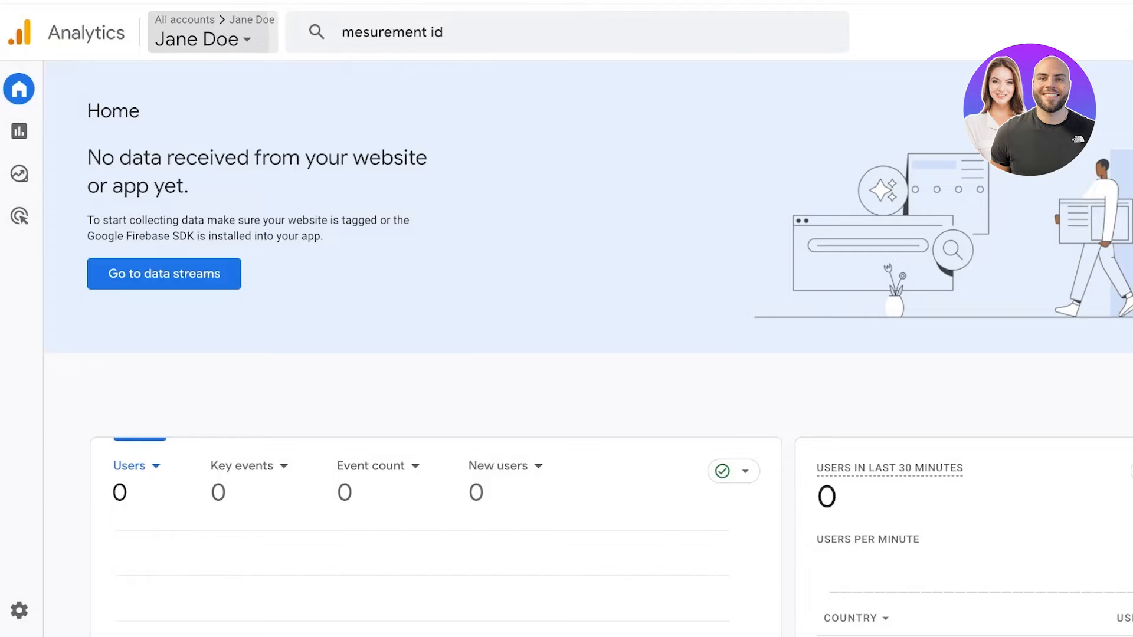
# - Look through the available Analytics accounts and properties and view the tiogafolder.com property
pyautogui.click(204, 39)
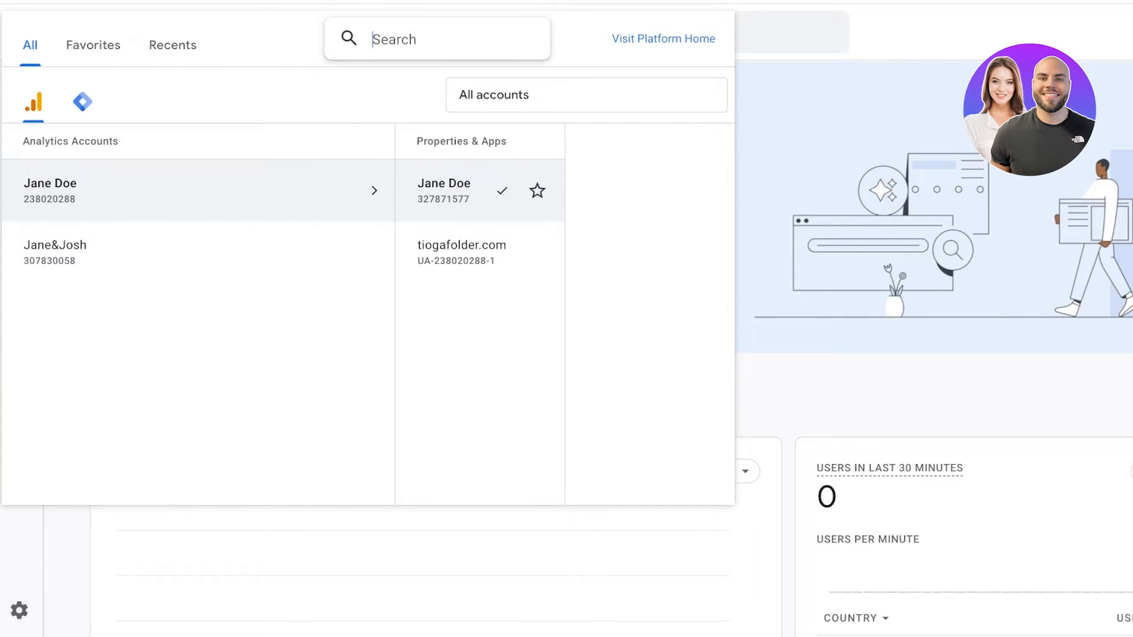
pyautogui.click(256, 253)
pyautogui.click(438, 191)
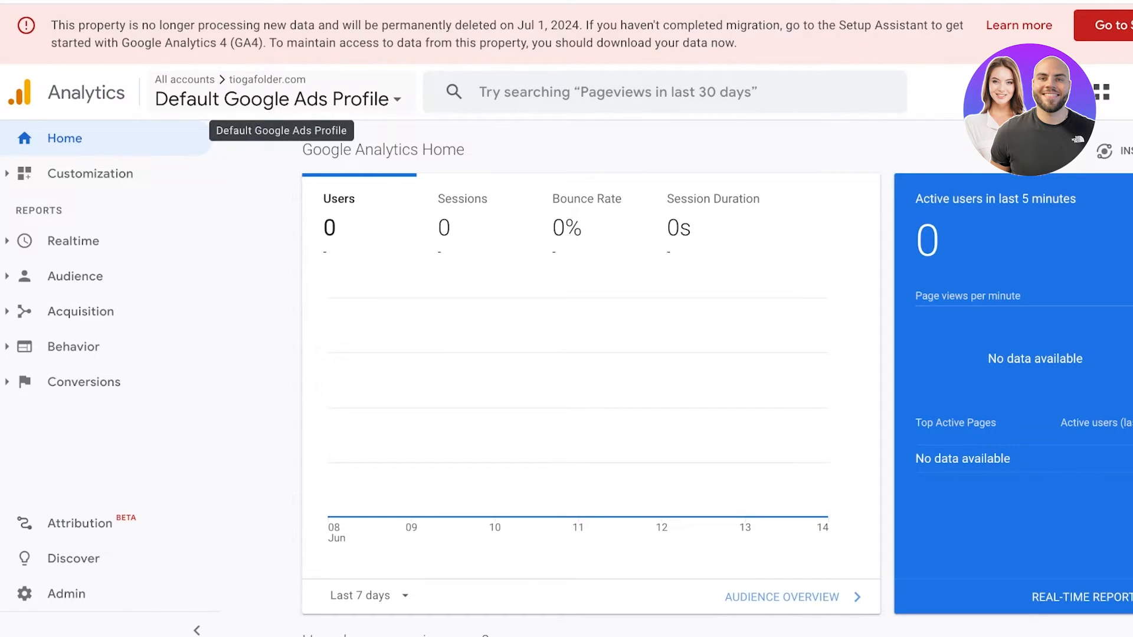
pyautogui.click(277, 100)
pyautogui.click(461, 250)
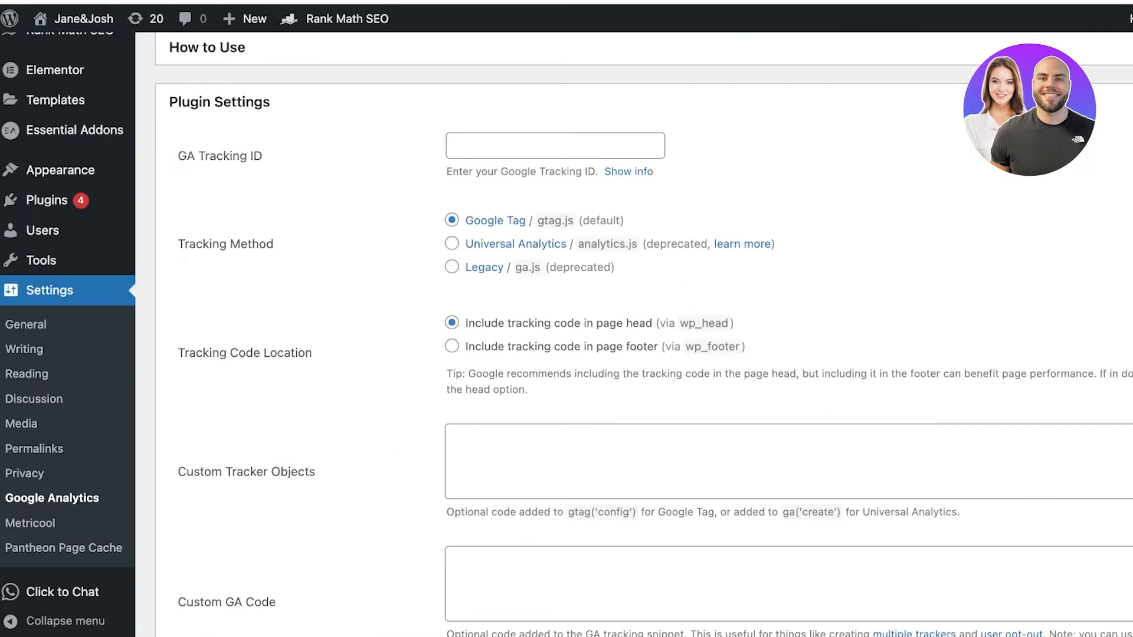
# - Switch to the WordPress plugin settings and enter the copied Measurement ID as the GA Tracking ID
pyautogui.click(556, 146)
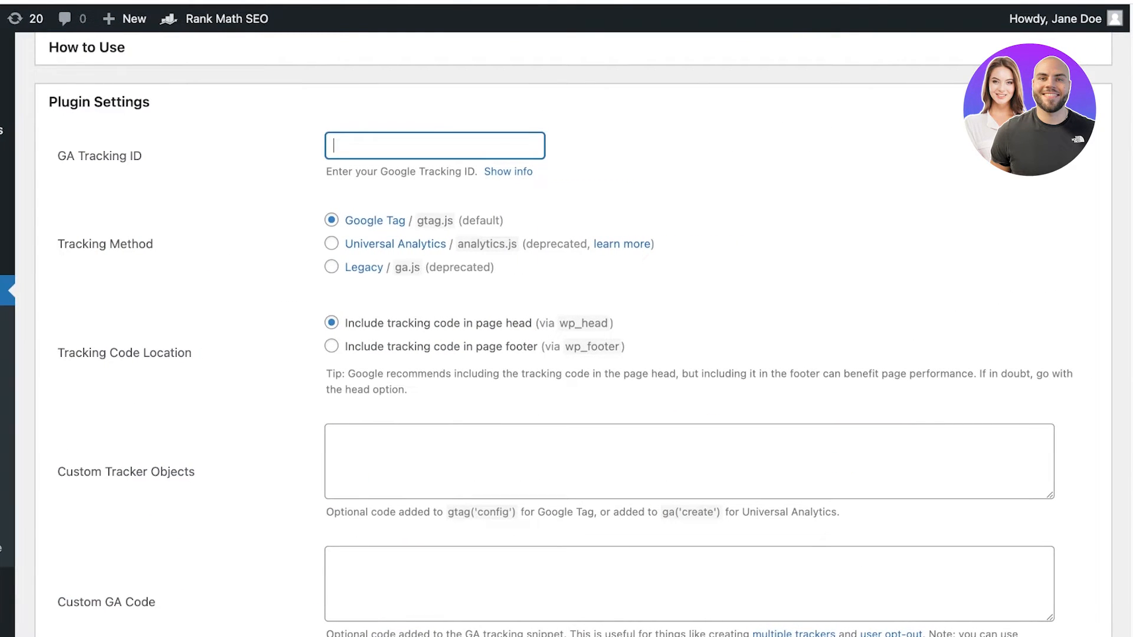
pyautogui.hotkey('ctrl', 'v')
pyautogui.click(649, 155)
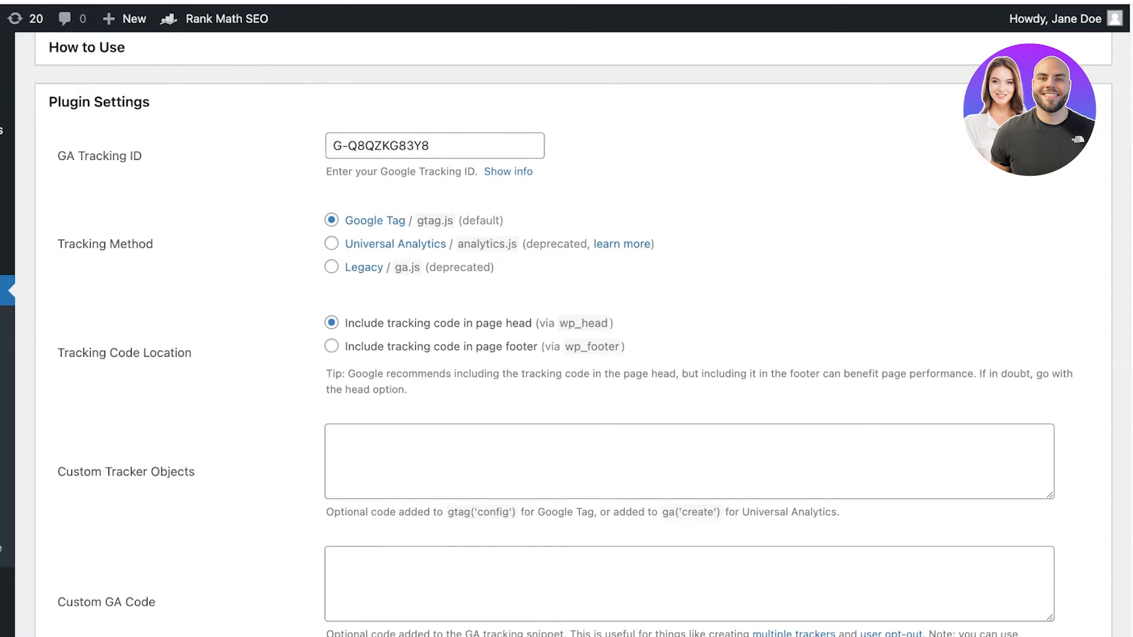
# - Turn "Disable tracking of Admin-level users" on and back off, and save the plugin settings
pyautogui.scroll(-5, 572, 335)
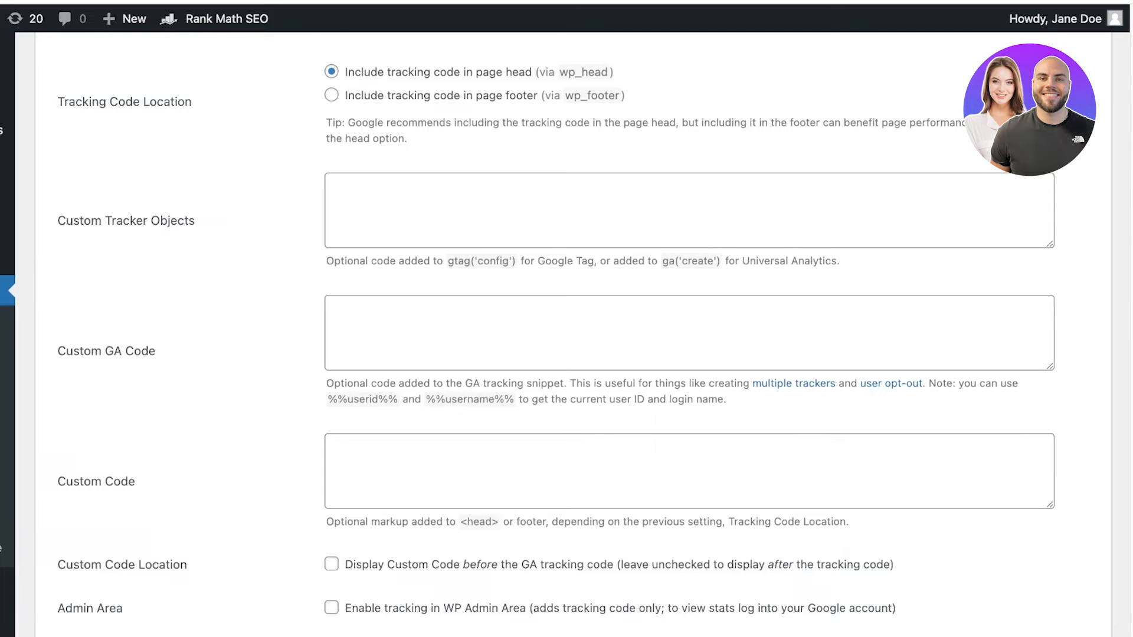
pyautogui.scroll(-2, 556, 323)
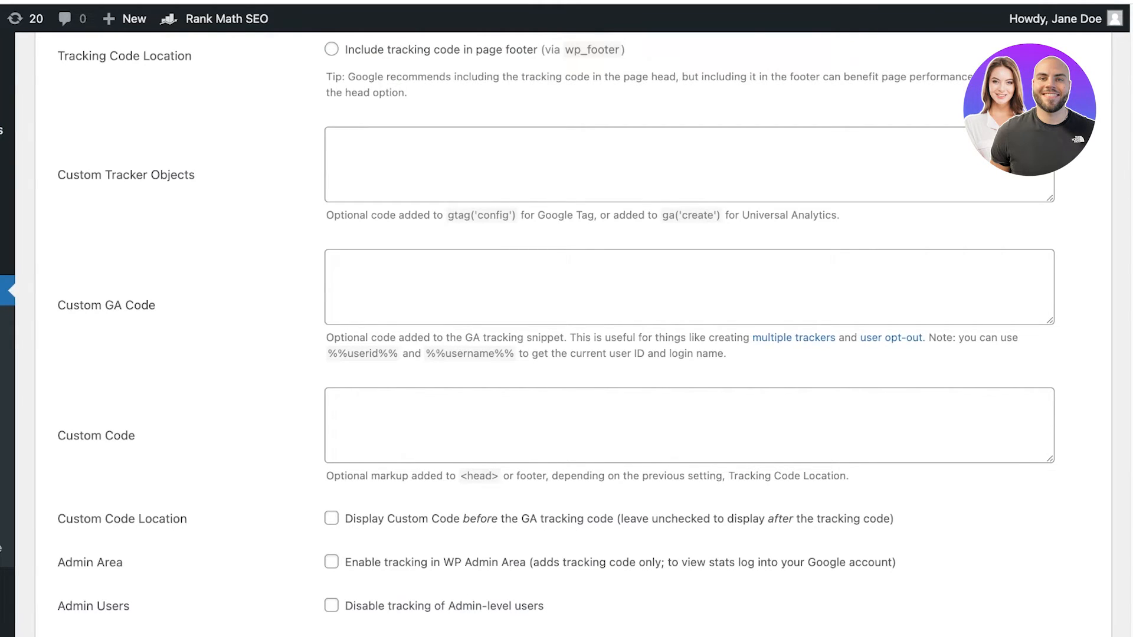
pyautogui.scroll(-5, 330, 425)
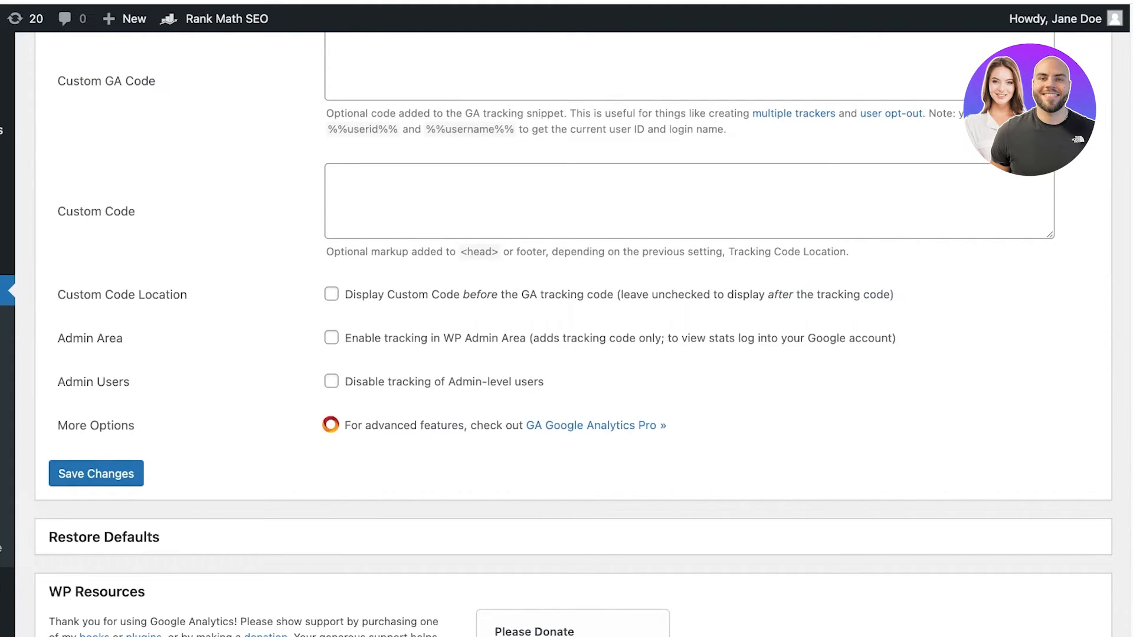
pyautogui.click(331, 382)
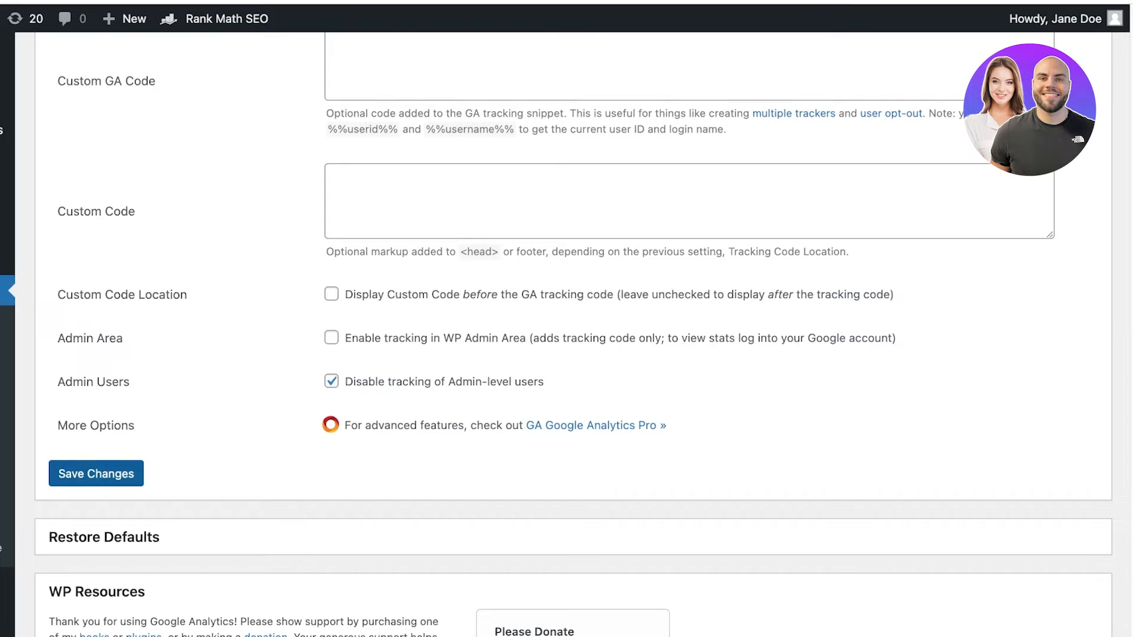
pyautogui.click(332, 381)
pyautogui.click(96, 473)
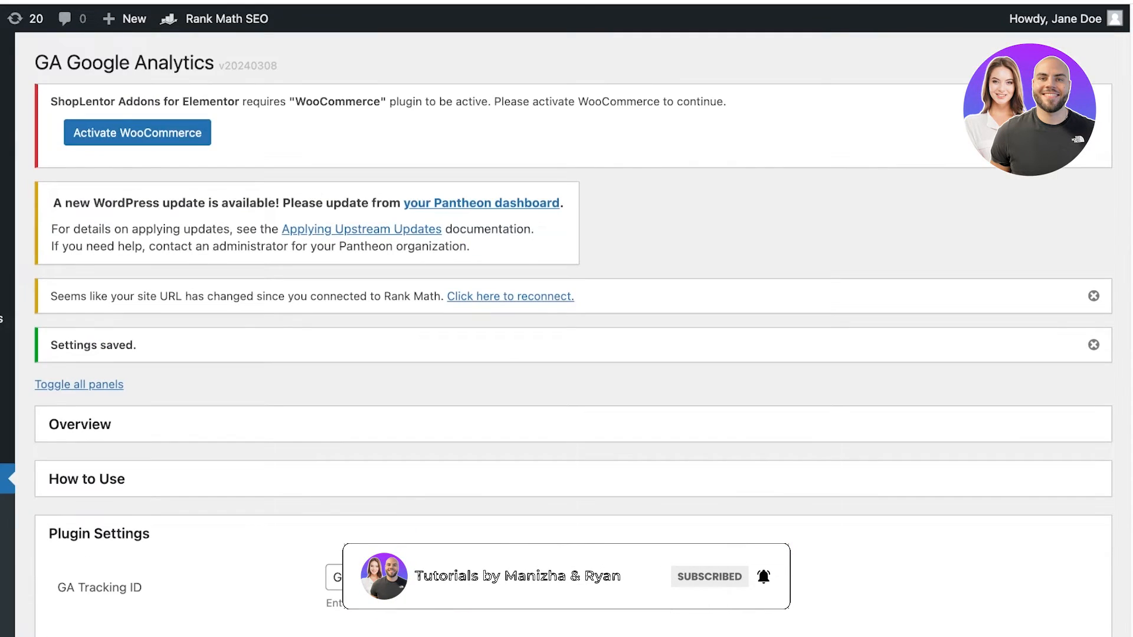
pyautogui.scroll(-5, 573, 335)
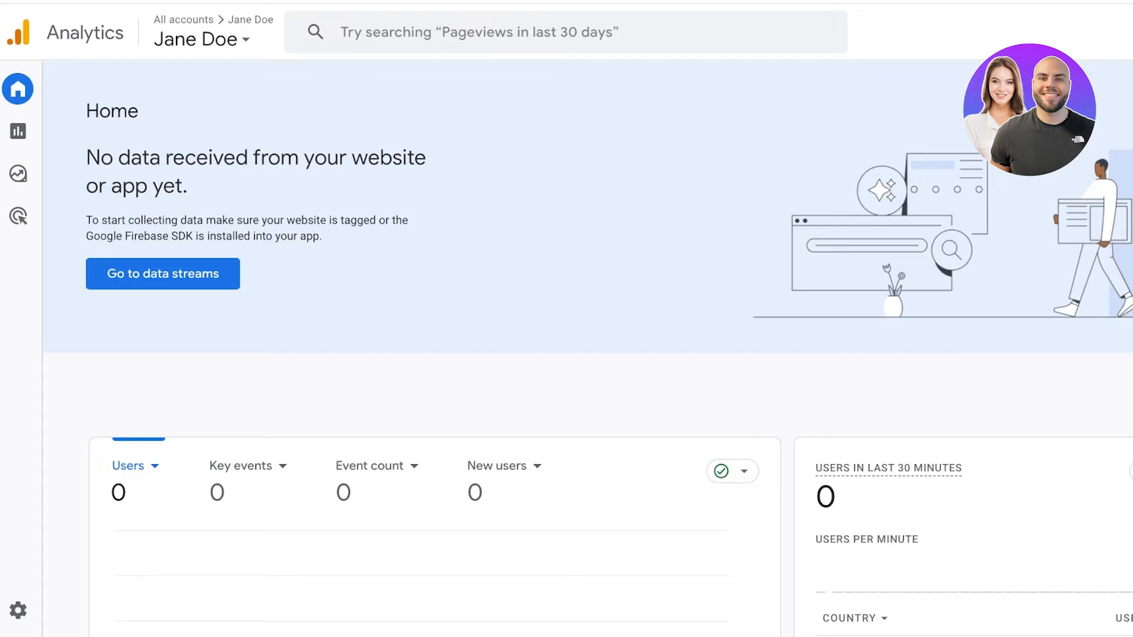
# - Switch to Google Analytics, reload the Home page and look over its traffic and getting-started cards
pyautogui.scroll(-2, 587, 349)
pyautogui.scroll(2, 587, 348)
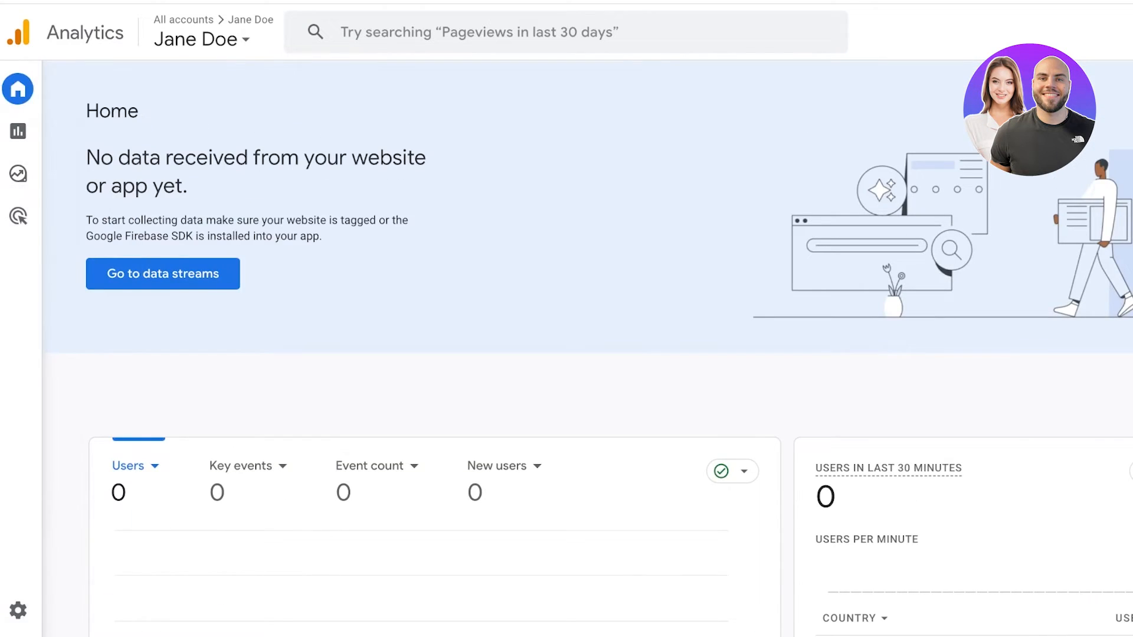
pyautogui.click(18, 88)
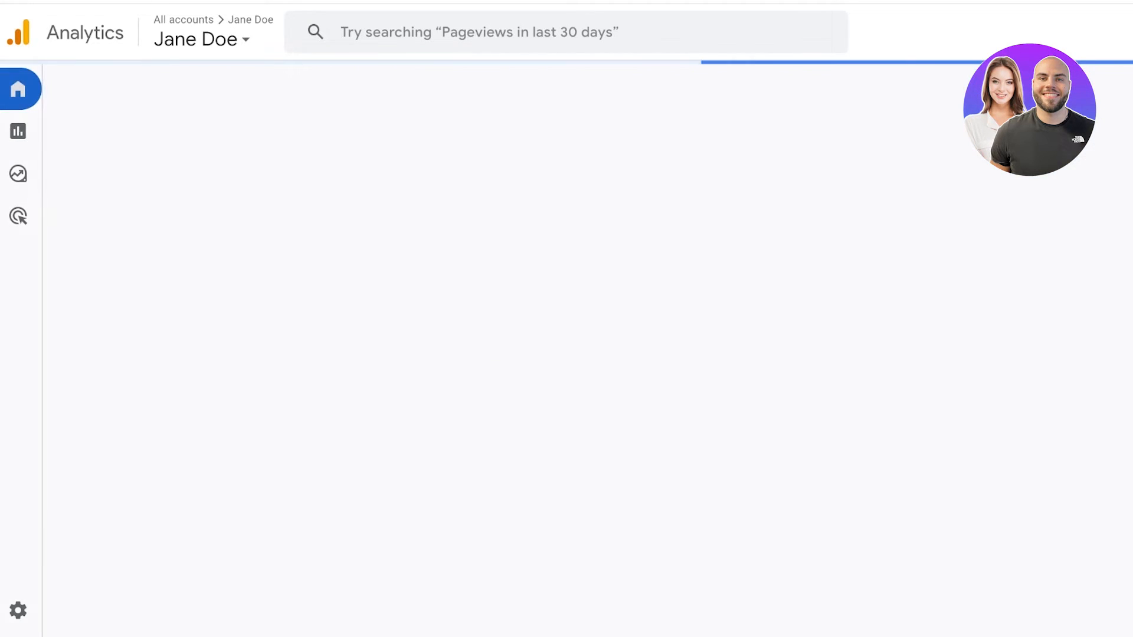
pyautogui.scroll(-5, 626, 354)
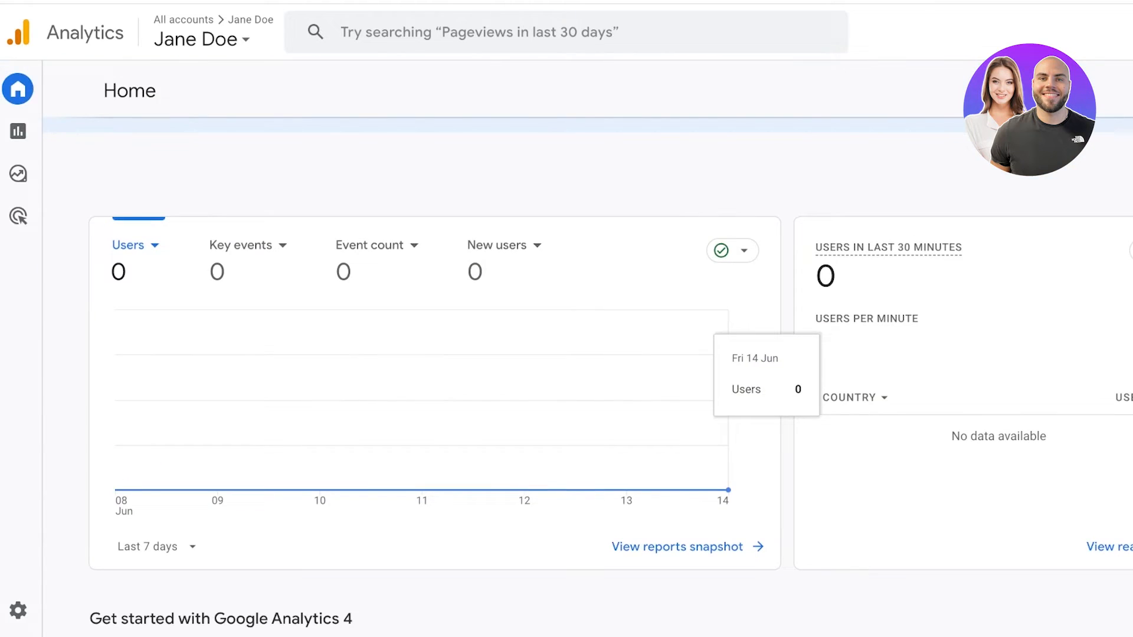
pyautogui.scroll(-2, 626, 354)
pyautogui.scroll(-4, 215, 354)
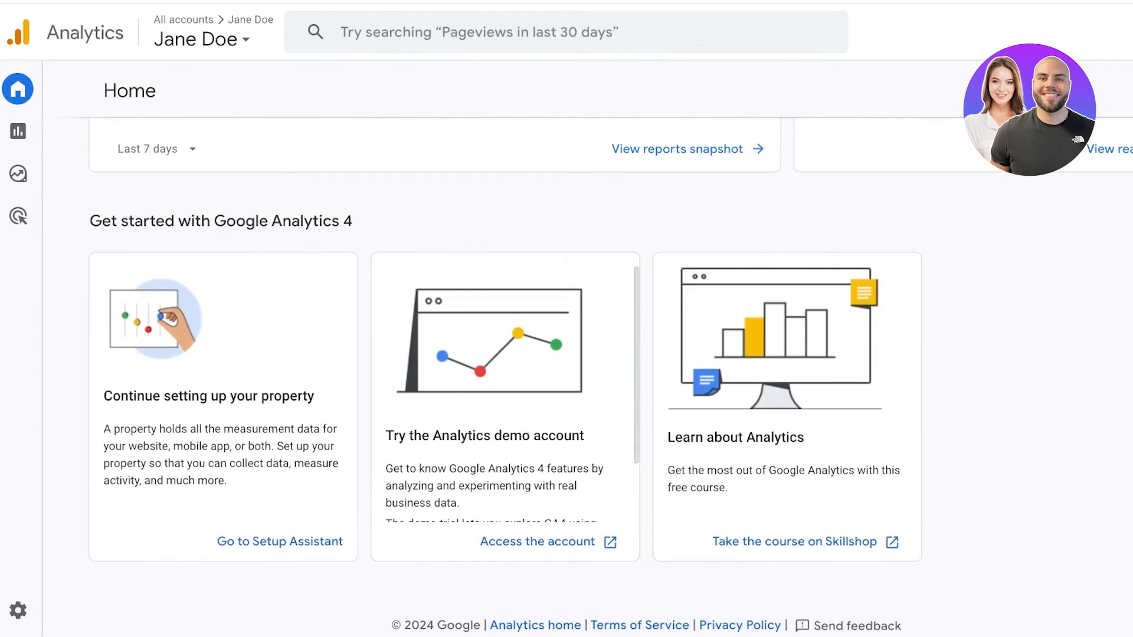
pyautogui.scroll(10, 215, 354)
# - Open the Realtime report and examine its user, audience and page view cards
pyautogui.click(18, 131)
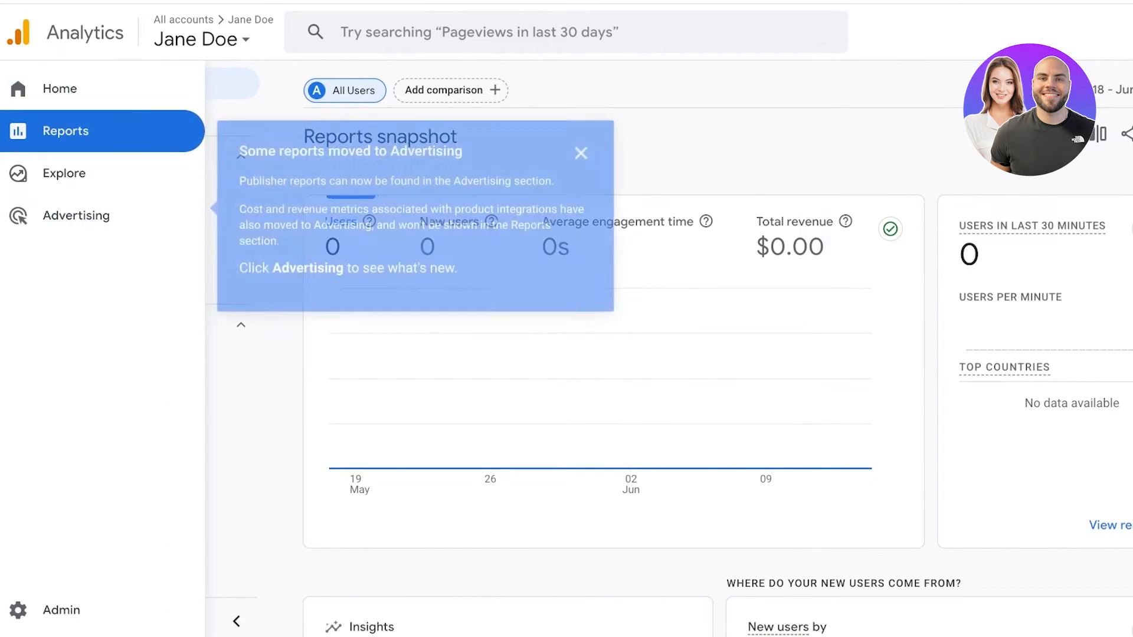
pyautogui.click(86, 115)
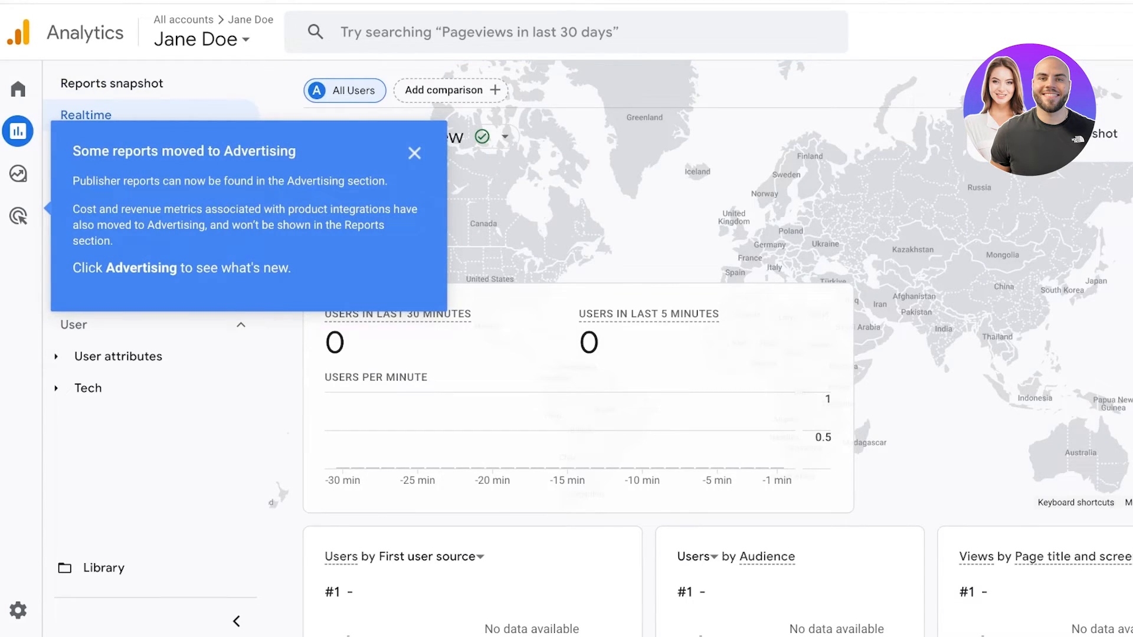
pyautogui.scroll(-5, 591, 354)
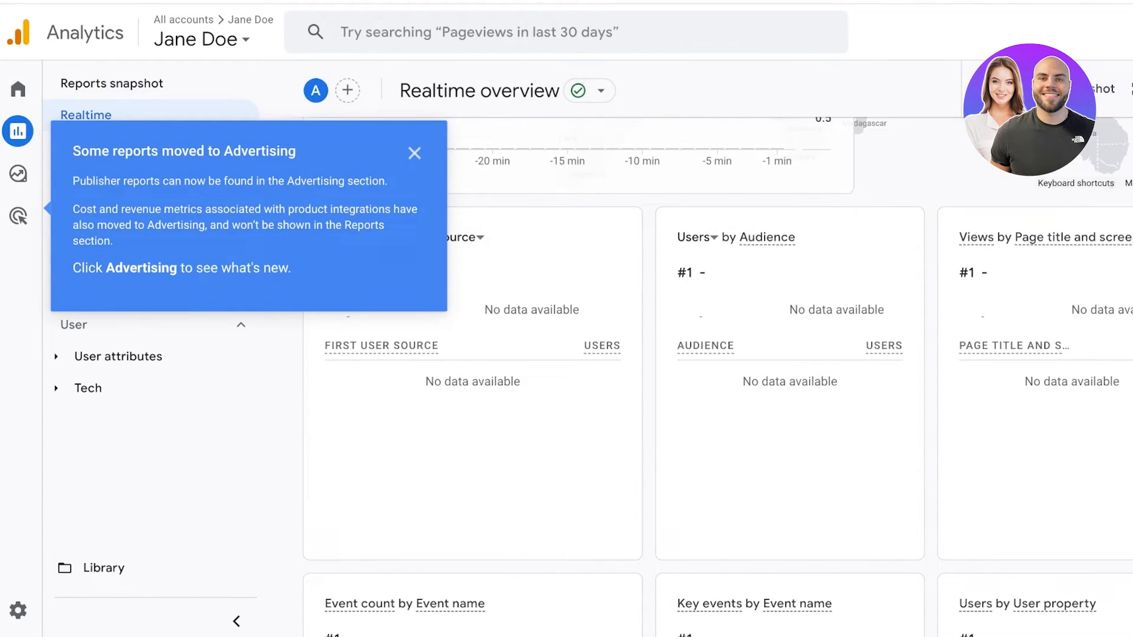
pyautogui.scroll(5, 590, 354)
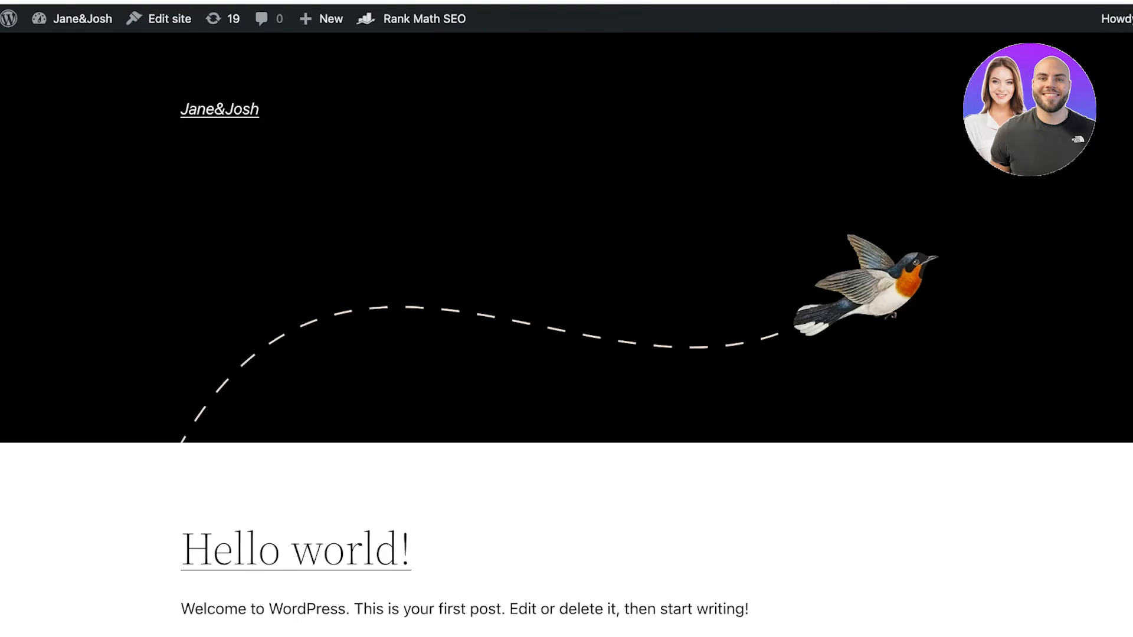
# - Switch to the WordPress site's front page and look through its content
pyautogui.scroll(-7, 566, 318)
pyautogui.scroll(7, 567, 319)
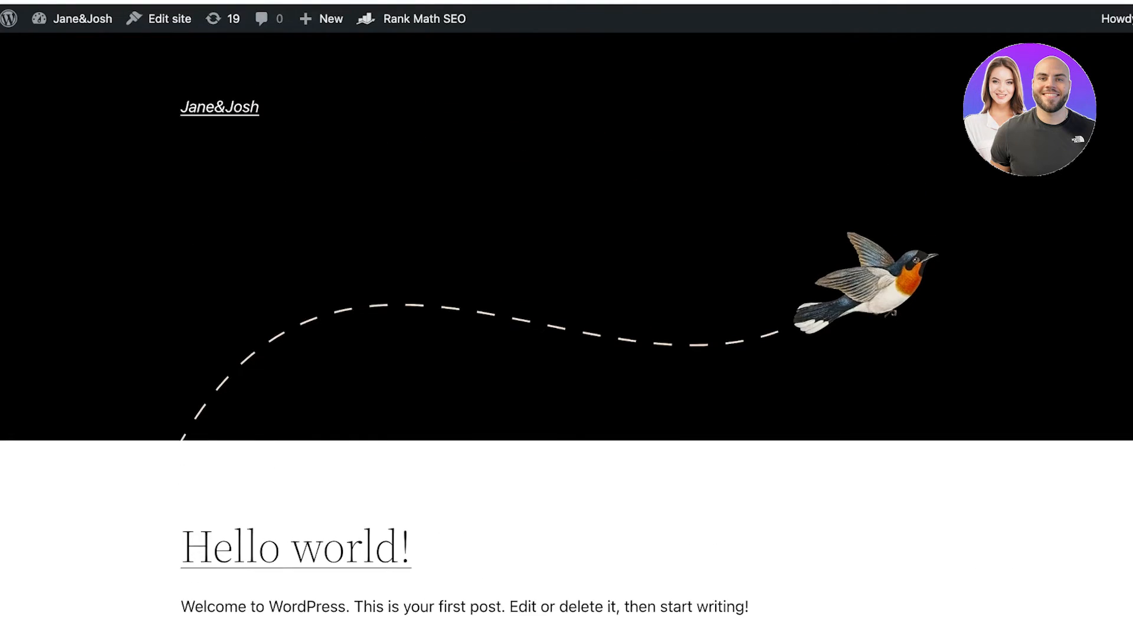
pyautogui.scroll(-7, 567, 319)
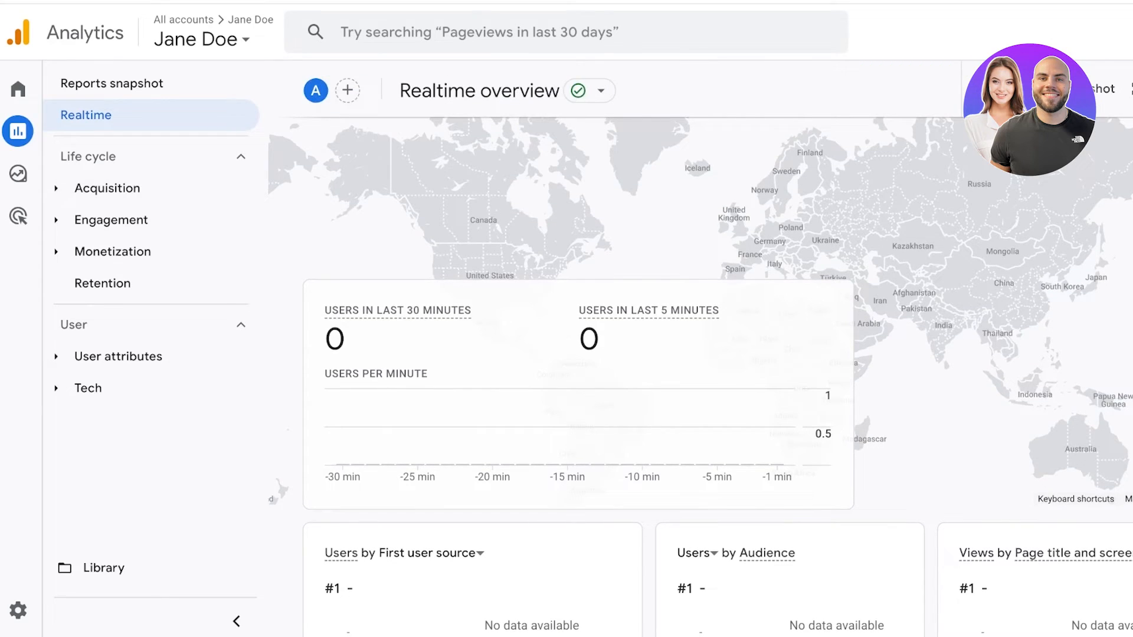
# - Check the Reports snapshot in Google Analytics, and return to Home to look over its traffic cards
pyautogui.click(111, 83)
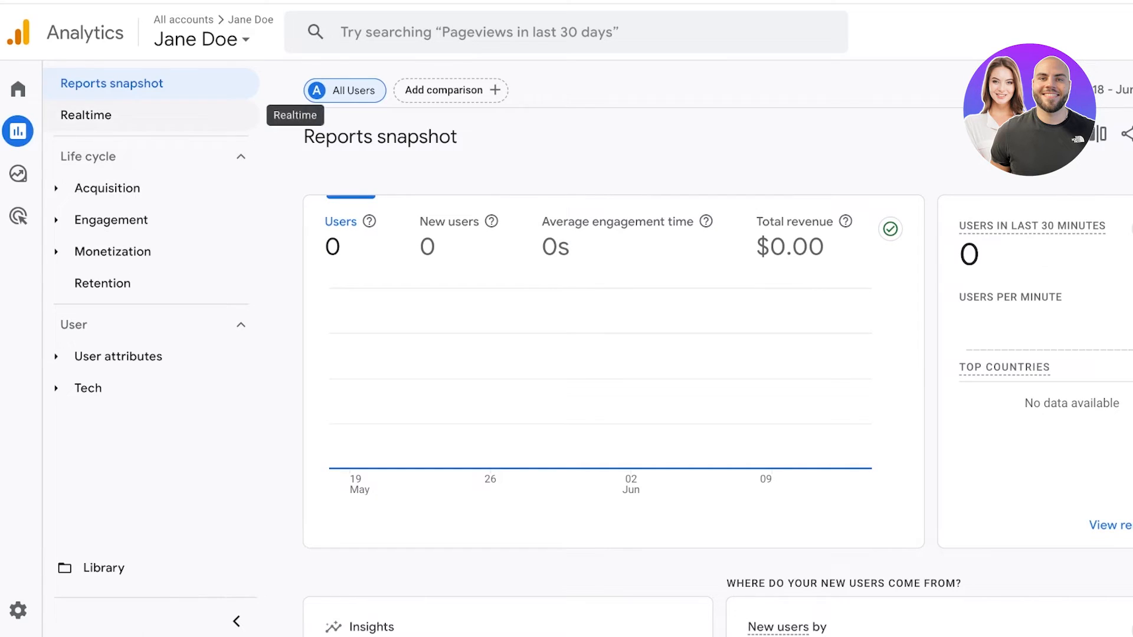
pyautogui.moveTo(18, 131)
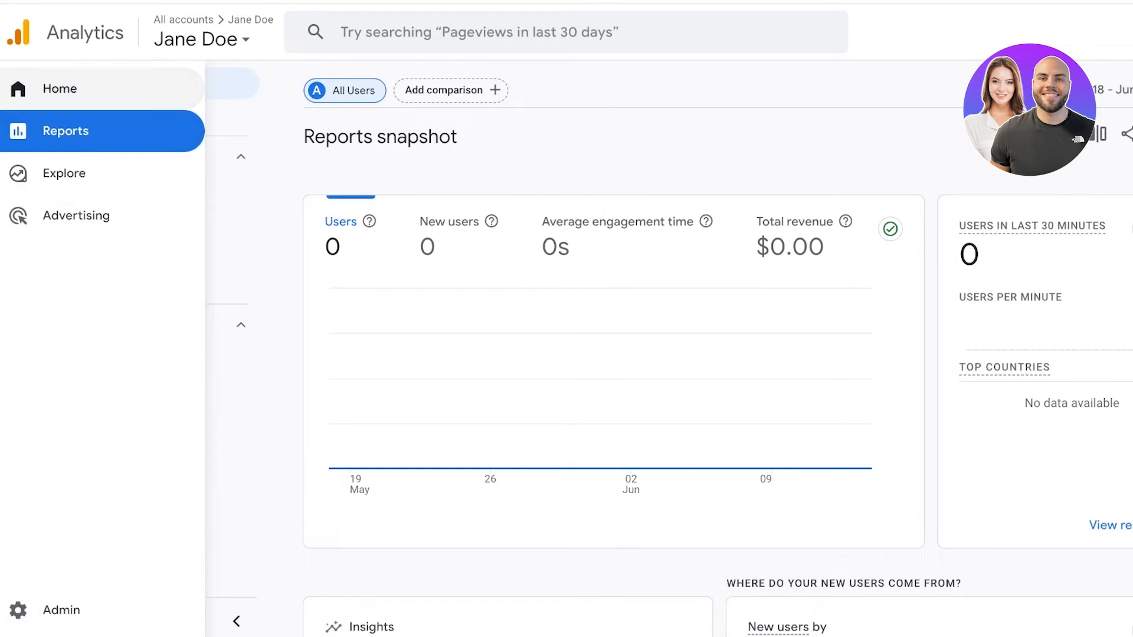
pyautogui.click(60, 89)
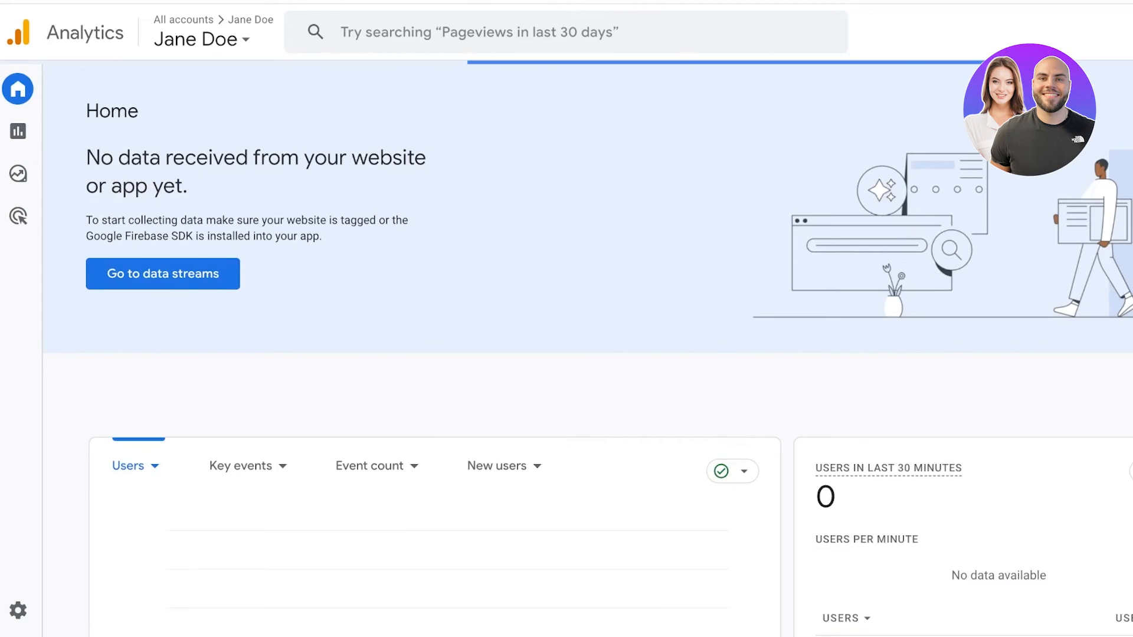
pyautogui.scroll(-8, 423, 236)
pyautogui.scroll(6, 422, 236)
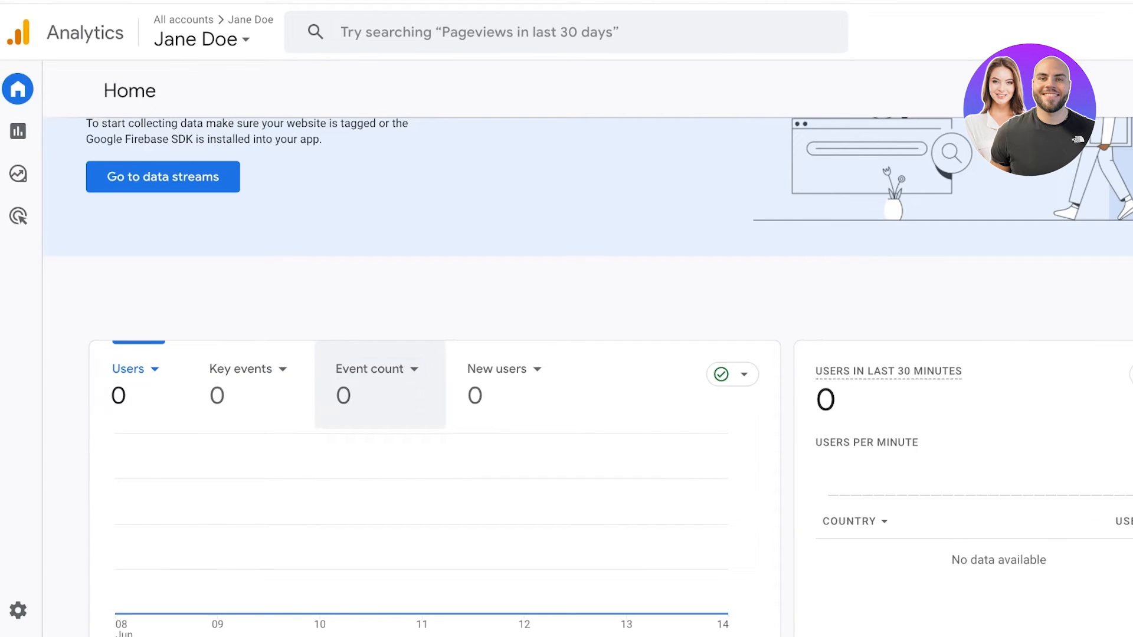
pyautogui.scroll(-2, 590, 384)
pyautogui.scroll(-2, 566, 354)
pyautogui.scroll(2, 566, 354)
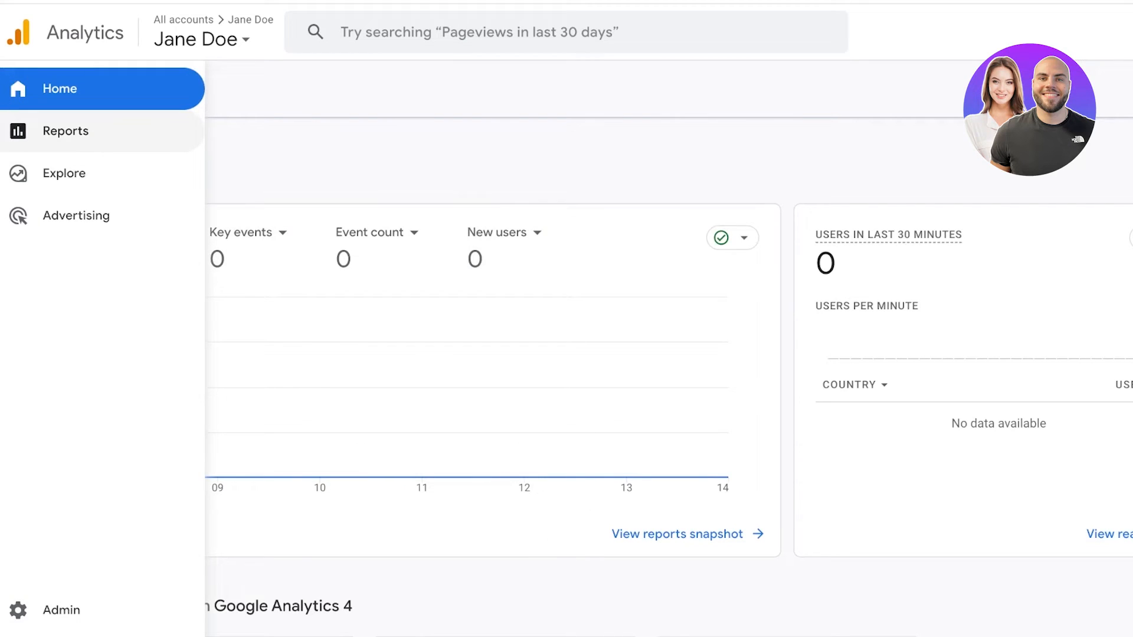
# - Open the Realtime report and examine its user, audience, page view and event cards
pyautogui.click(18, 131)
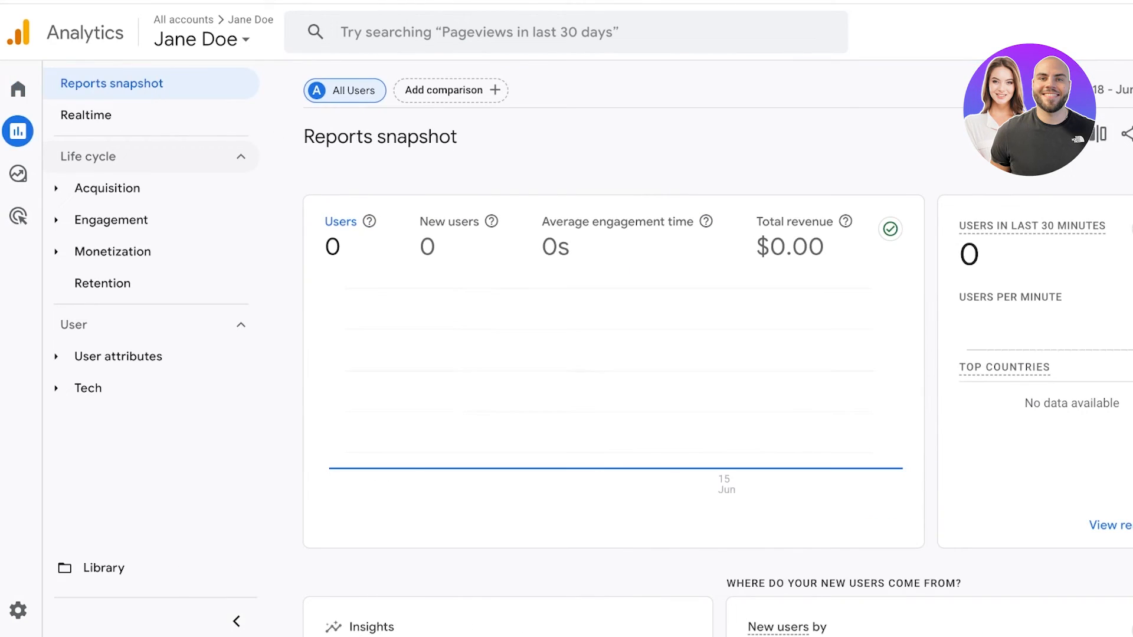
pyautogui.click(177, 115)
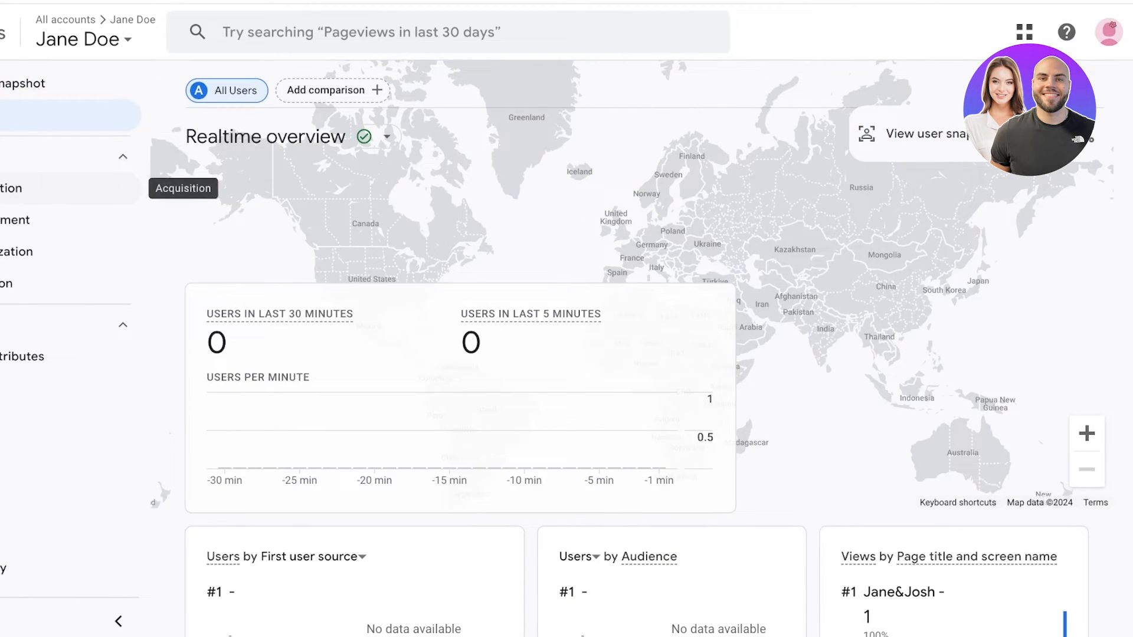
pyautogui.scroll(-6, 472, 266)
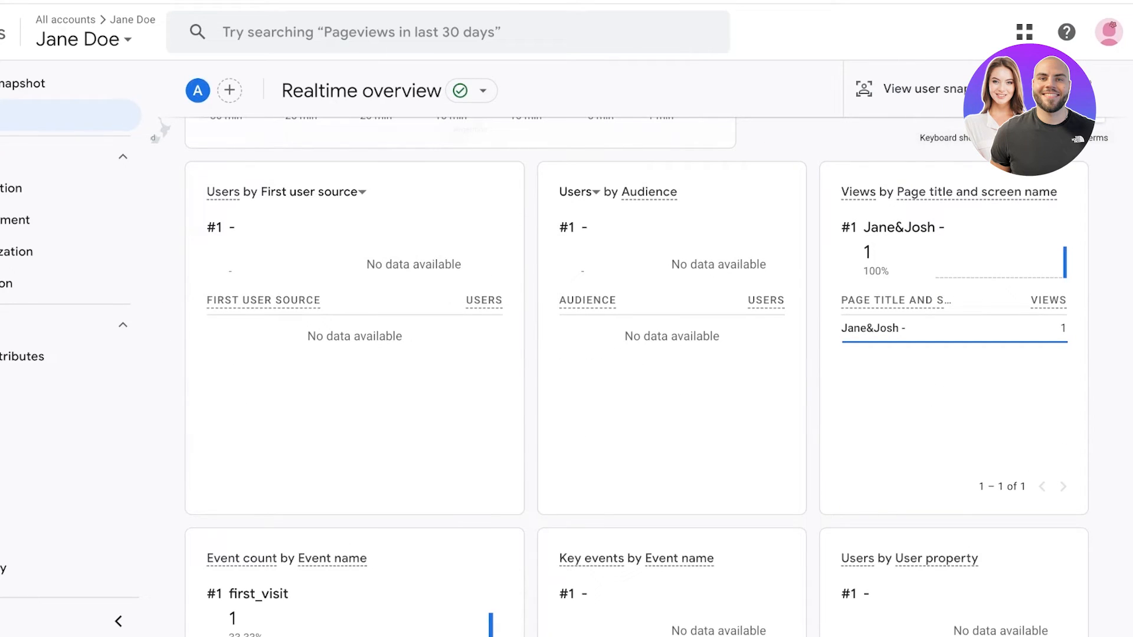
pyautogui.scroll(-2, 637, 377)
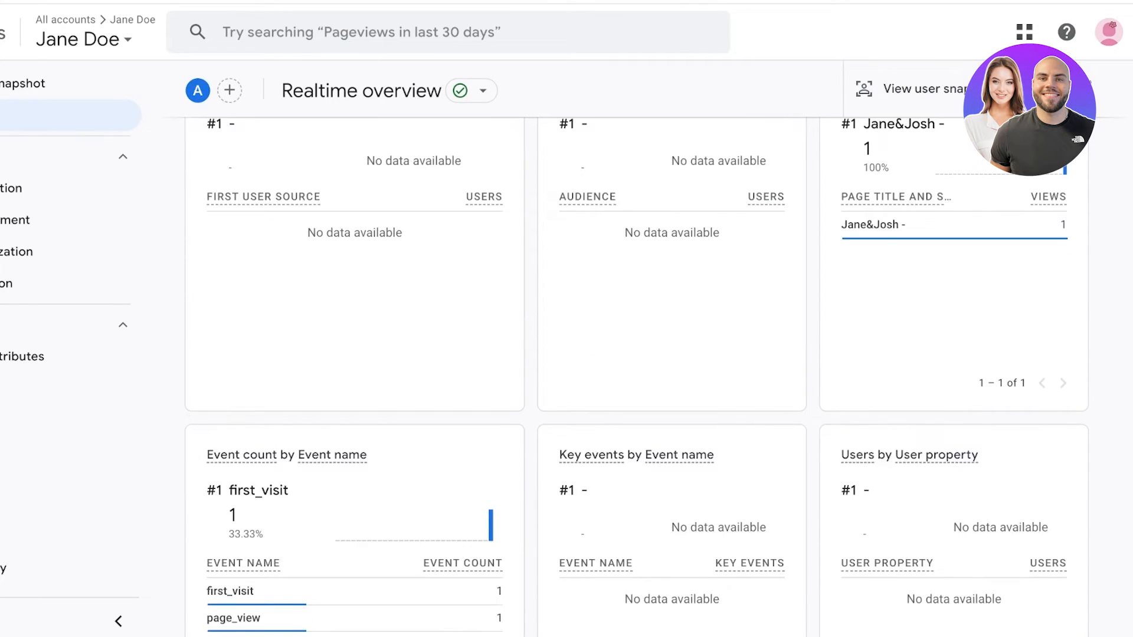
pyautogui.scroll(4, 637, 366)
pyautogui.scroll(-1, 638, 366)
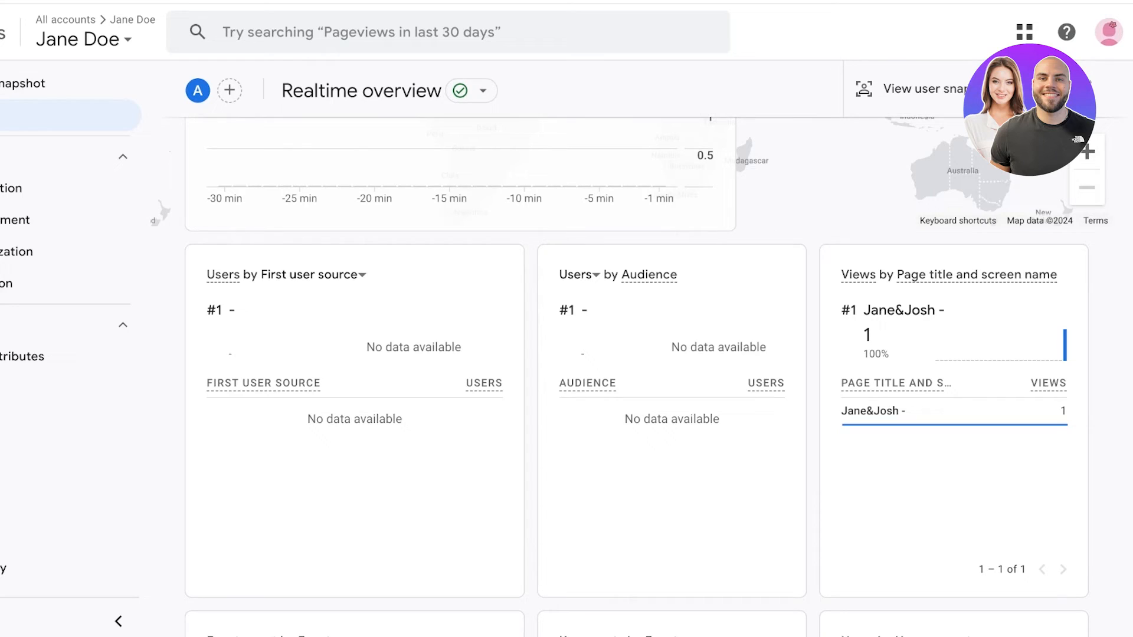
pyautogui.scroll(-1, 637, 378)
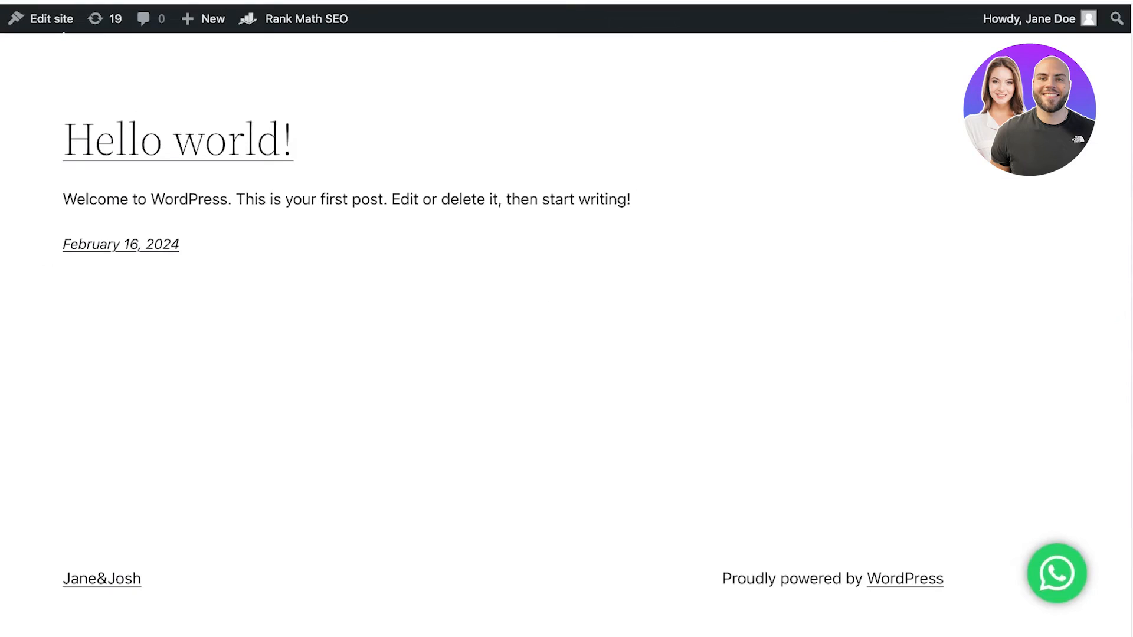
# - Switch to the WordPress site, open its Blogs page and browse through the page to generate a visit
pyautogui.scroll(7, 566, 319)
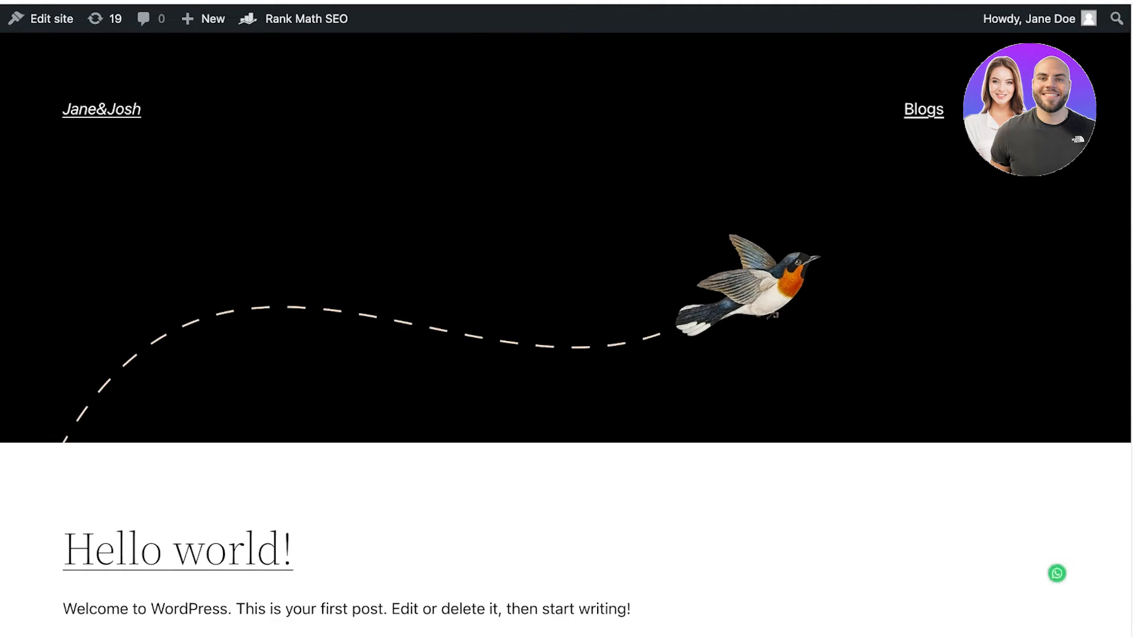
pyautogui.click(924, 110)
pyautogui.scroll(-10, 566, 318)
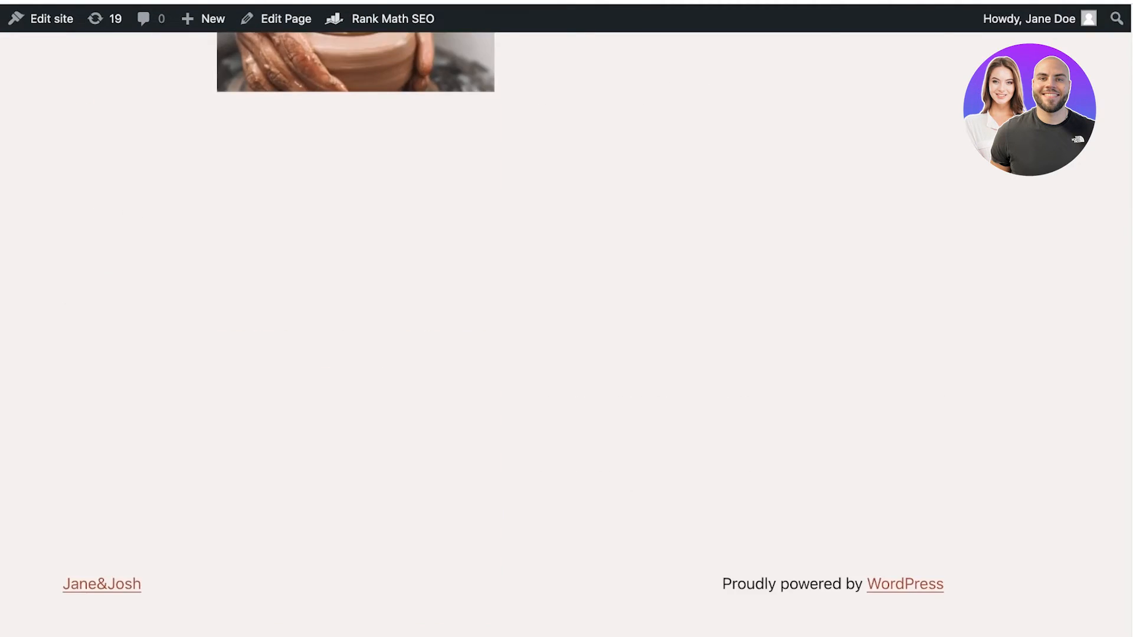
pyautogui.scroll(9, 567, 319)
pyautogui.scroll(-9, 567, 319)
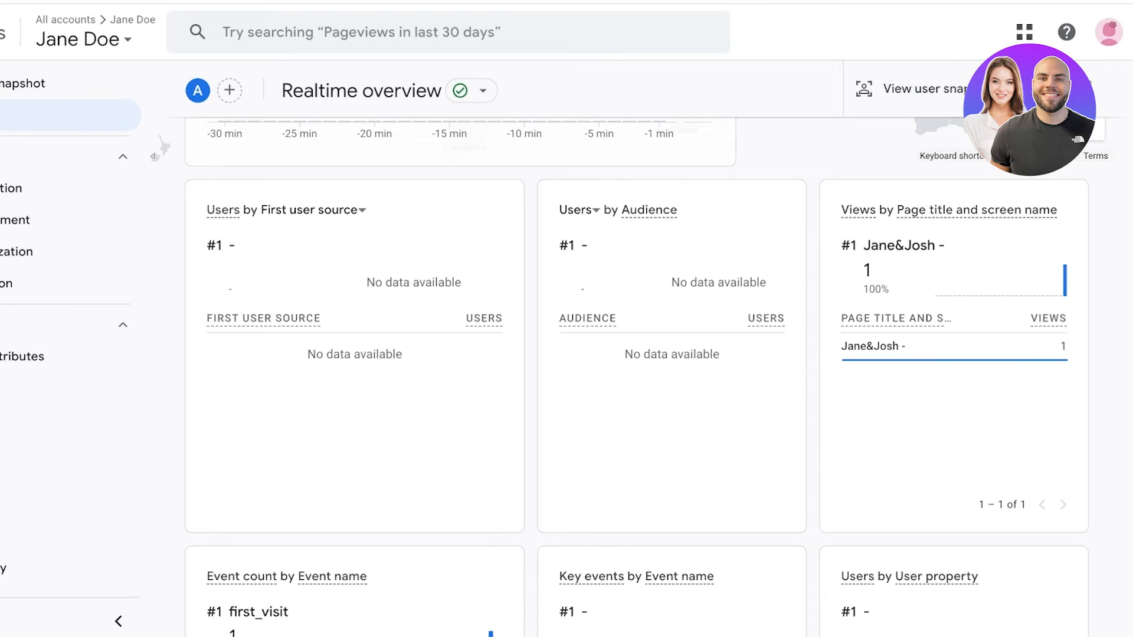
# - Return to the Realtime overview in Google Analytics and check its event, page view and user cards along with the map
pyautogui.scroll(-8, 567, 319)
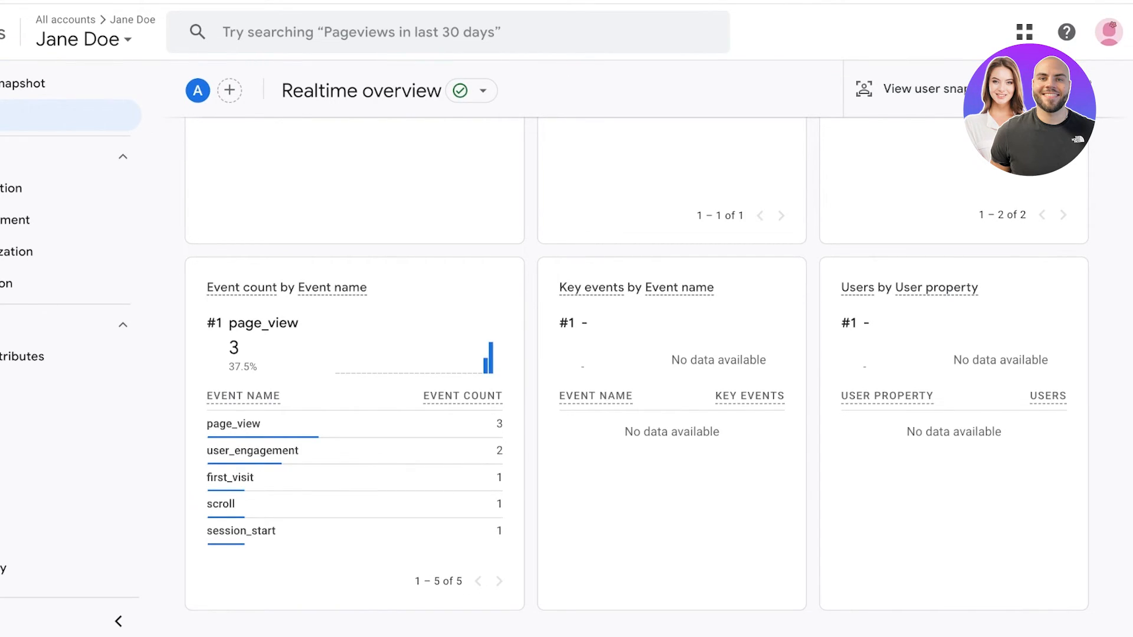
pyautogui.scroll(5, 637, 354)
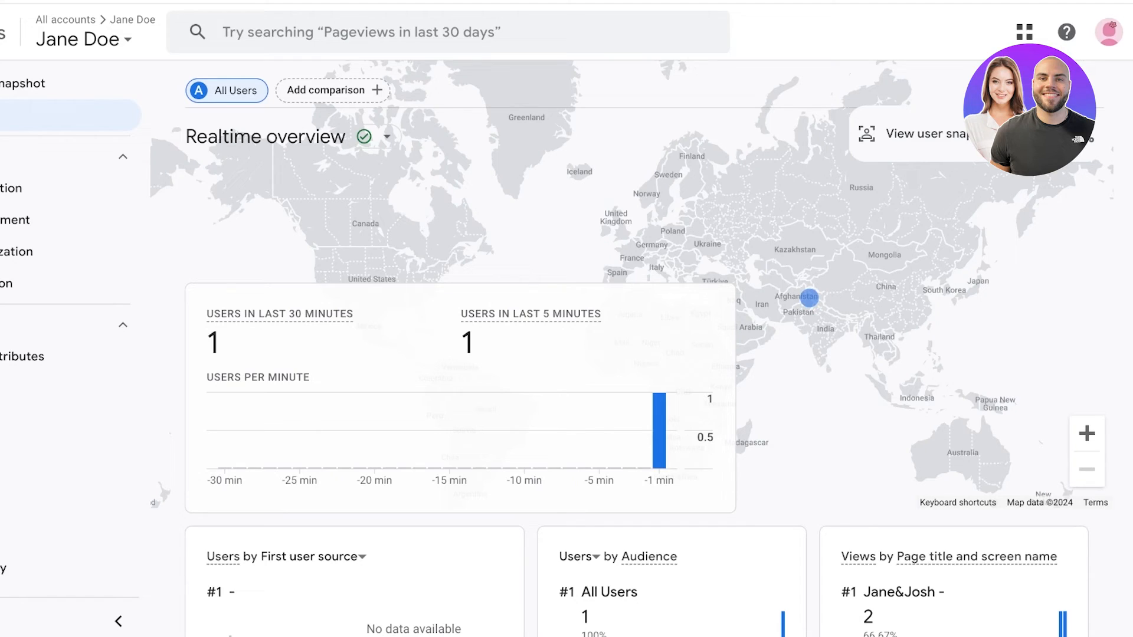
pyautogui.scroll(-10, 637, 378)
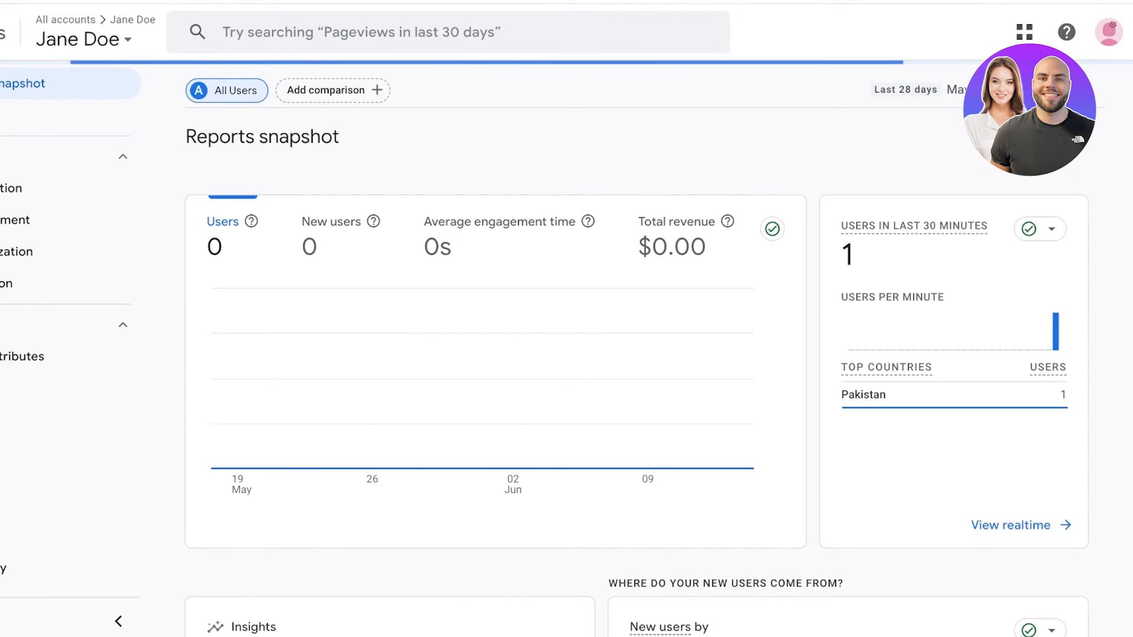
# - View the Total revenue chart in the Reports snapshot and switch the card back to the Users metric
pyautogui.click(719, 232)
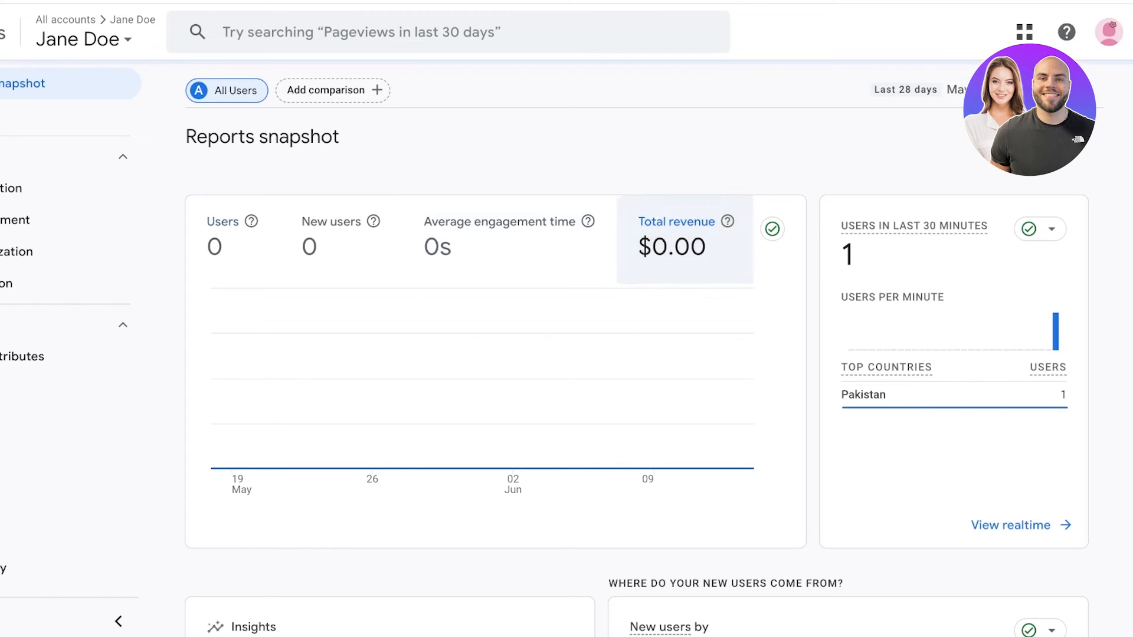
pyautogui.scroll(-4, 298, 236)
pyautogui.scroll(3, 298, 236)
pyautogui.click(222, 201)
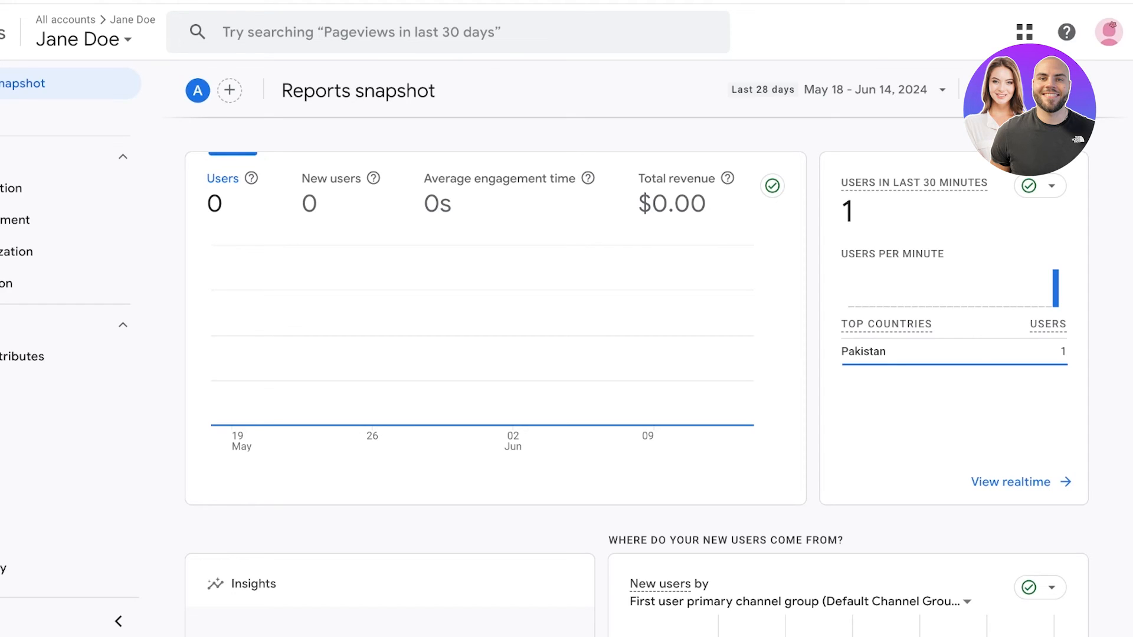
# - Examine the Reports snapshot cards on acquisition, campaigns, countries, user activity over time, cohort retention, page views and events
pyautogui.scroll(-15, 513, 307)
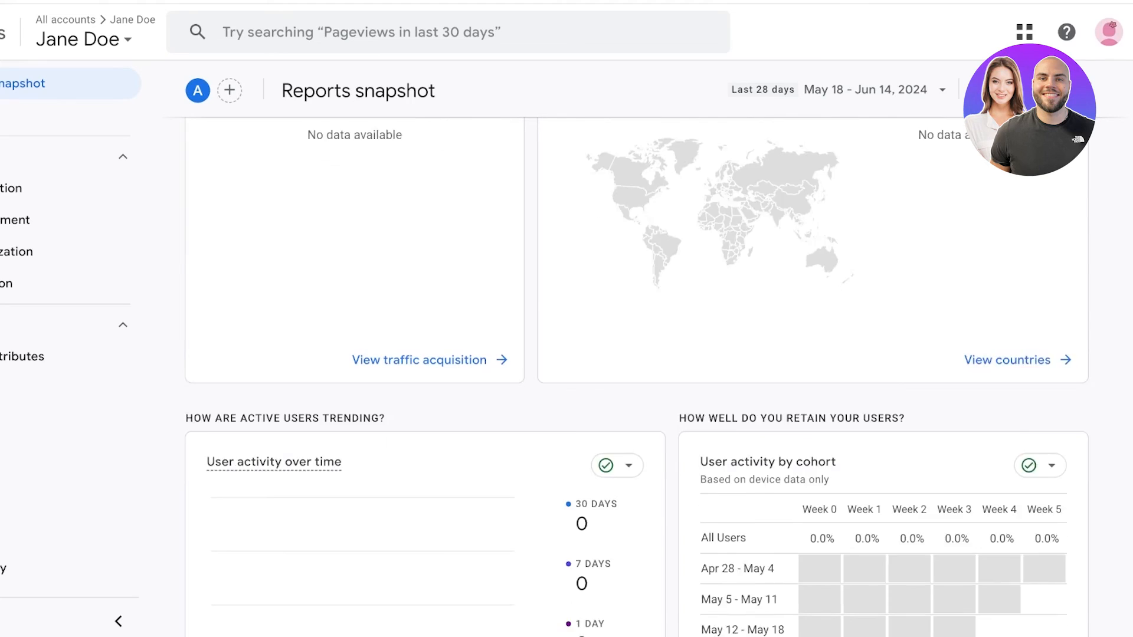
pyautogui.scroll(-6, 649, 354)
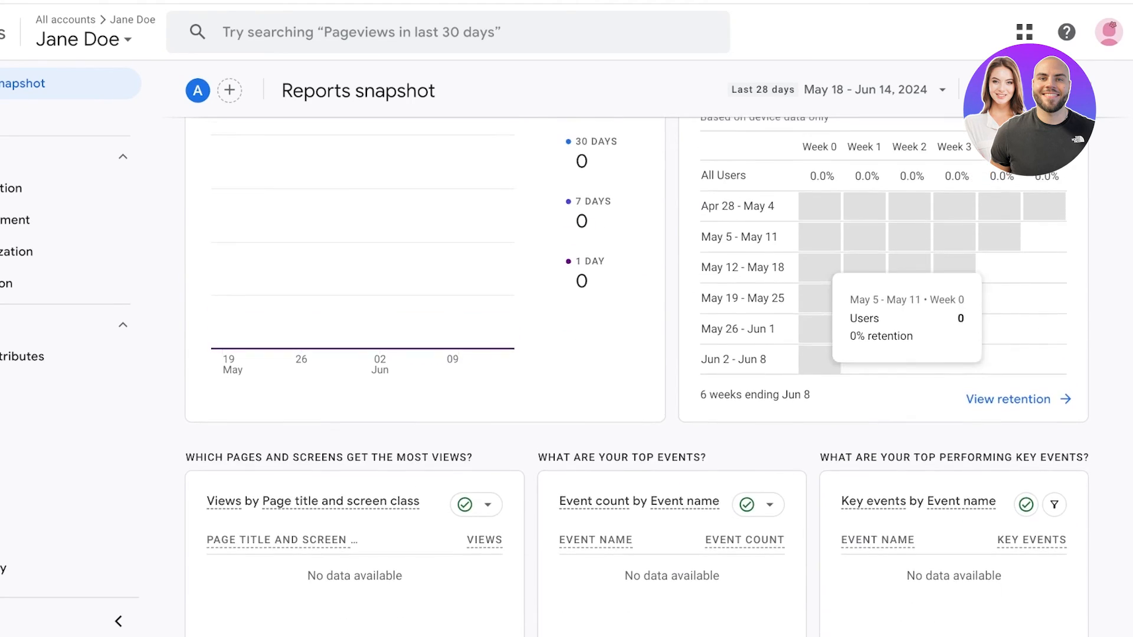
pyautogui.scroll(-1, 820, 265)
pyautogui.scroll(10, 371, 283)
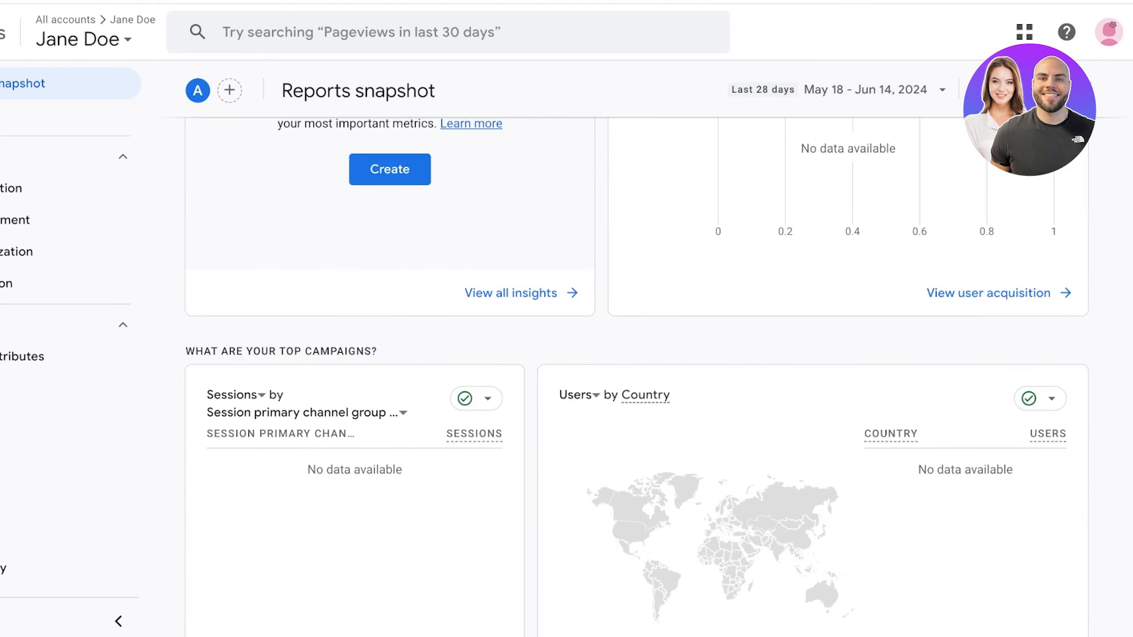
pyautogui.scroll(-8, 636, 377)
pyautogui.scroll(7, 637, 377)
pyautogui.scroll(-8, 637, 377)
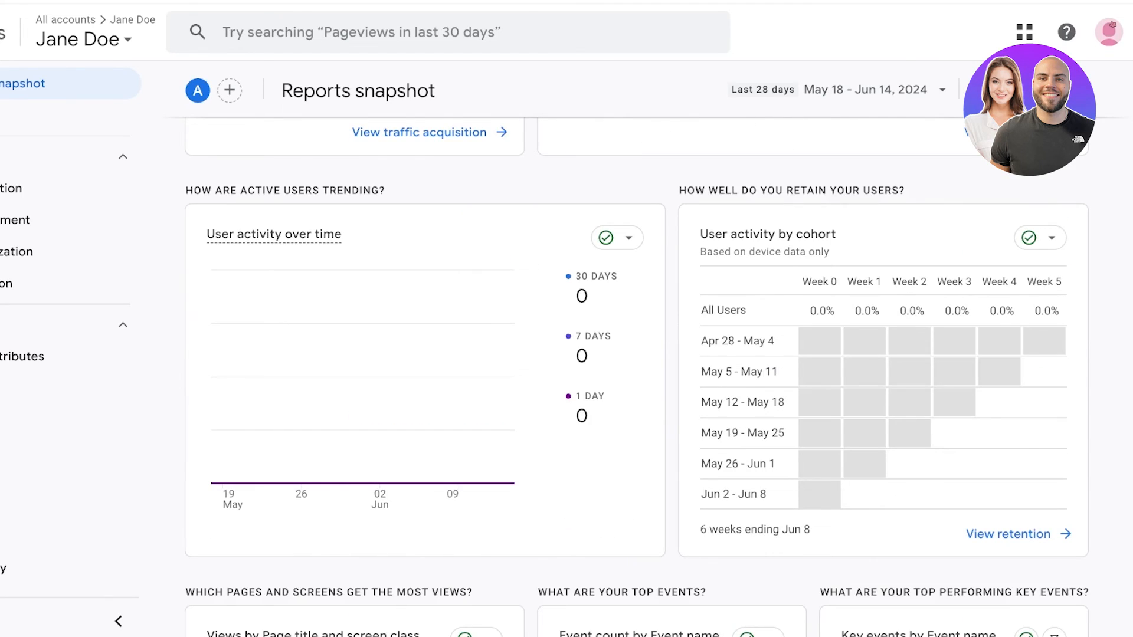
pyautogui.scroll(-6, 357, 295)
pyautogui.scroll(4, 357, 295)
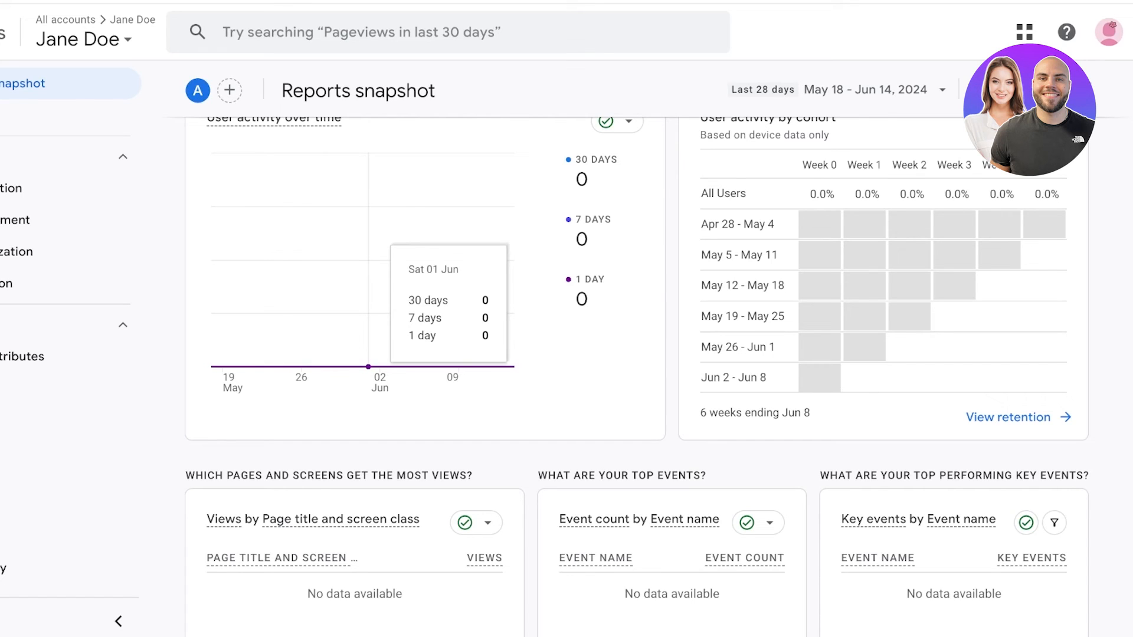
pyautogui.scroll(-3, 360, 295)
pyautogui.scroll(-3, 360, 295)
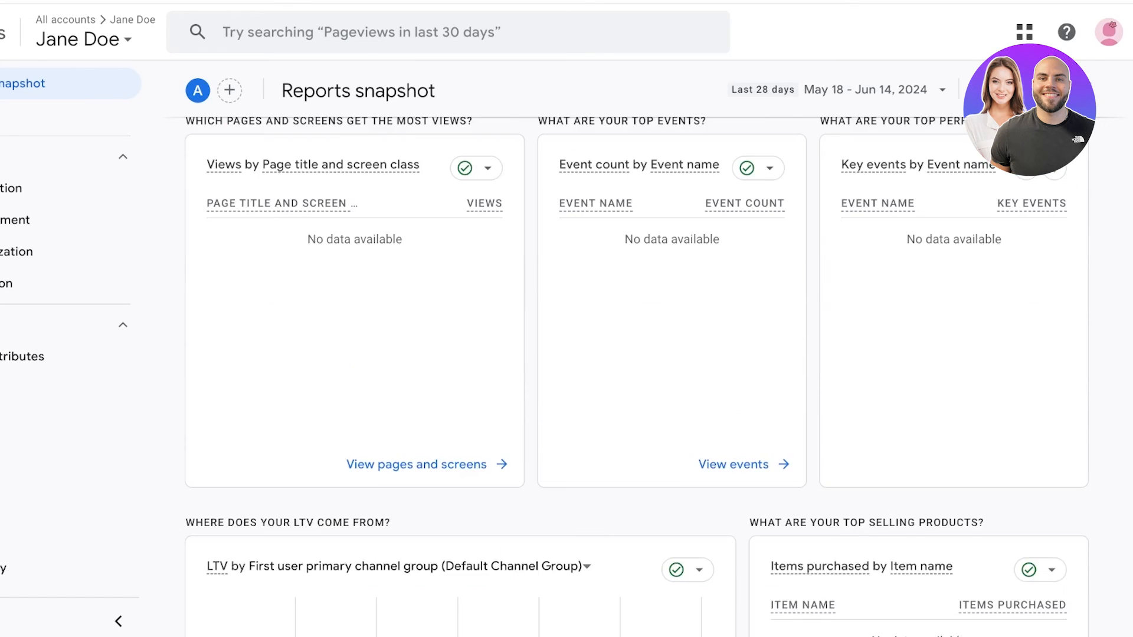
pyautogui.scroll(1, 360, 295)
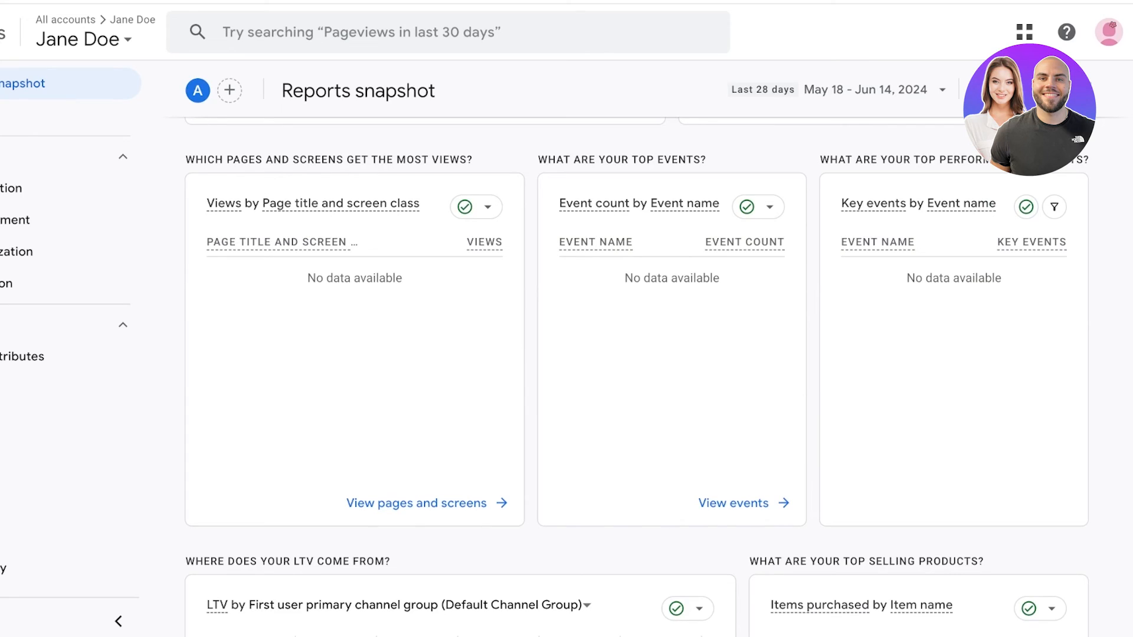
# - Highlight the most-viewed pages and top key events headings, and review the LTV, top selling products and platform cards
pyautogui.moveTo(186, 159); pyautogui.dragTo(451, 159)
pyautogui.click(451, 160)
pyautogui.tripleClick(451, 159)
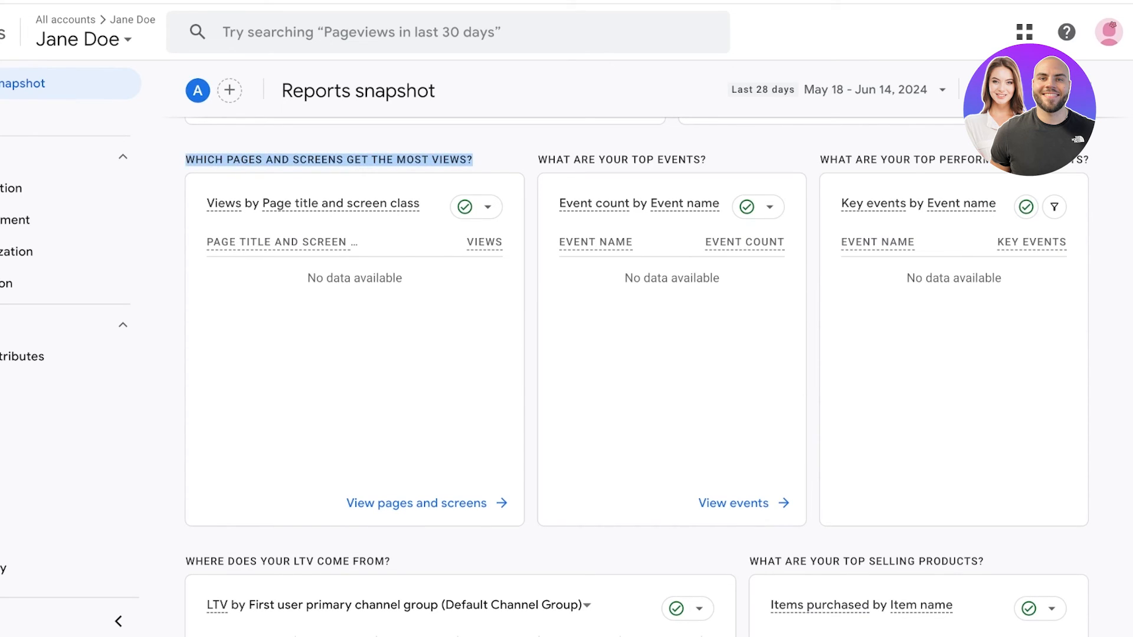
pyautogui.tripleClick(944, 160)
pyautogui.scroll(-5, 636, 378)
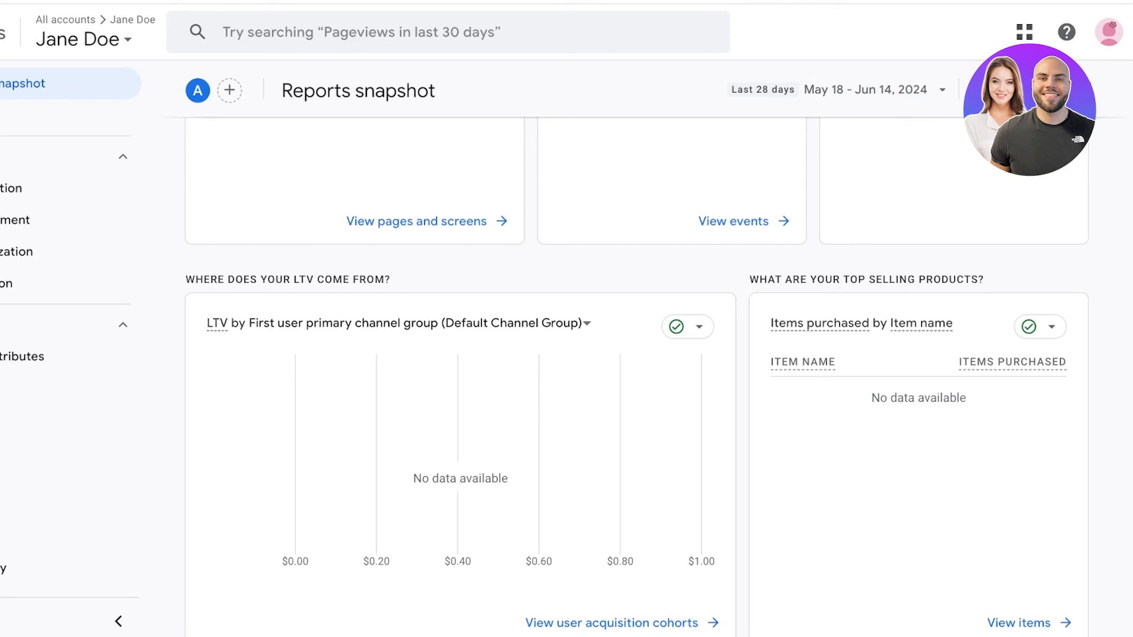
pyautogui.scroll(-8, 636, 378)
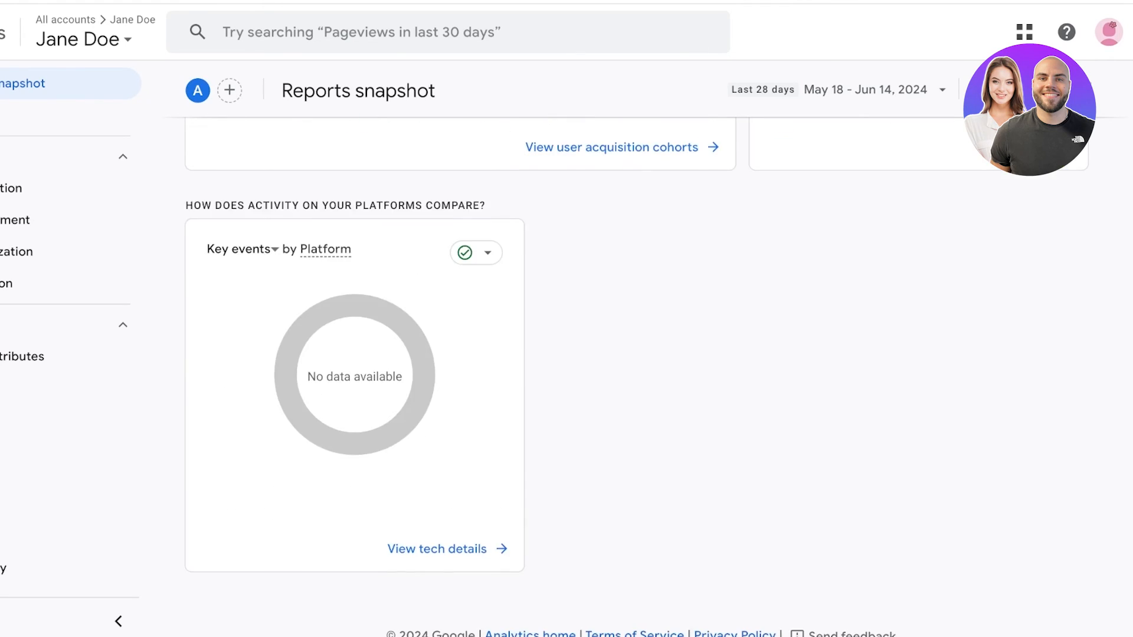
pyautogui.scroll(20, 576, 331)
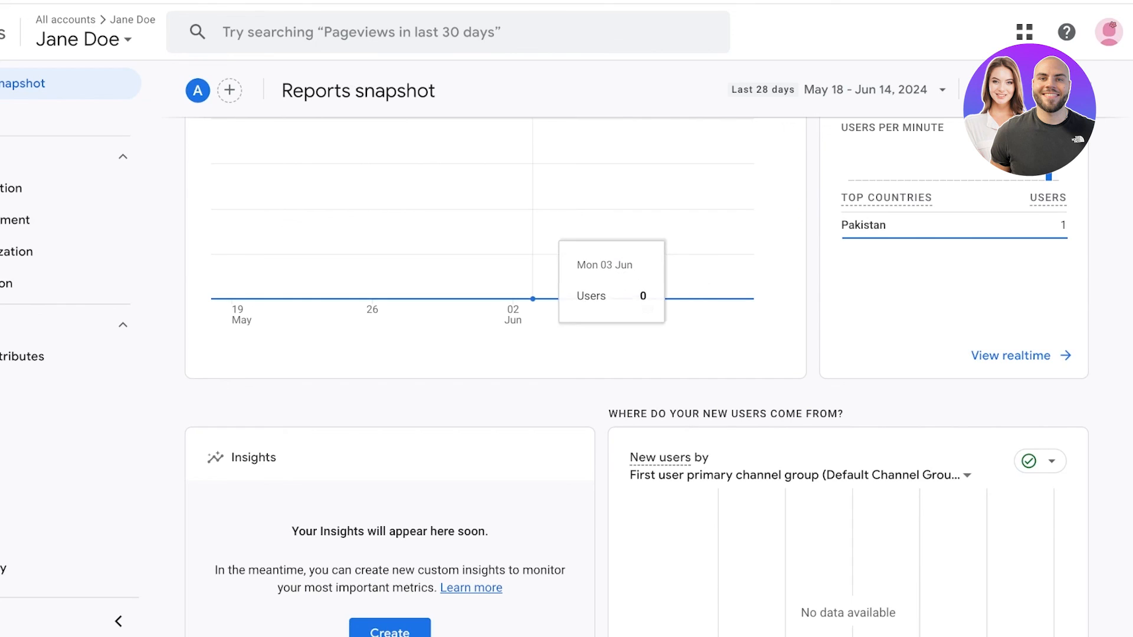
# - Expand the Monetization, Engagement and Acquisition report groups under Life cycle
pyautogui.click(59, 251)
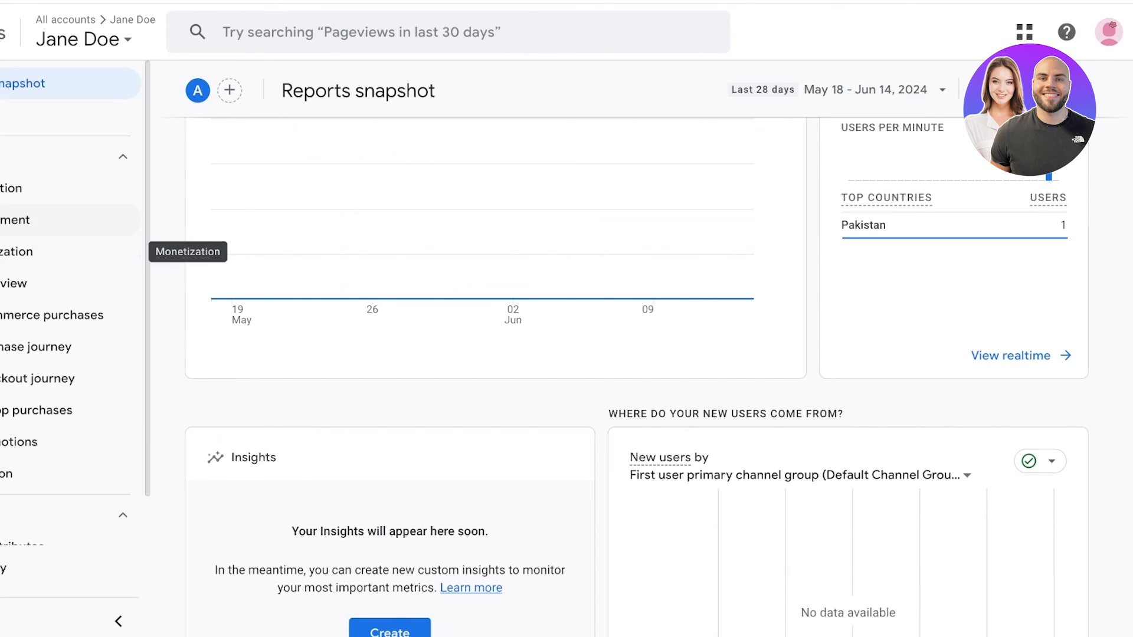
pyautogui.click(59, 220)
pyautogui.click(59, 187)
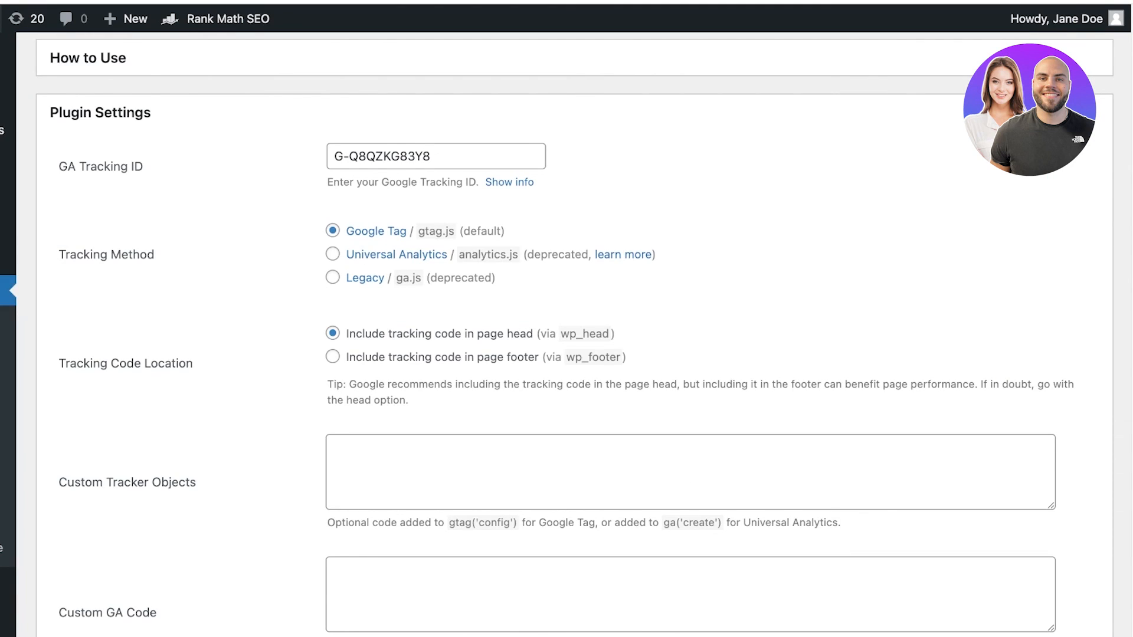
# - Switch to the GA Google Analytics plugin settings in WordPress, look them over and open the WordPress Dashboard
pyautogui.scroll(7, 574, 335)
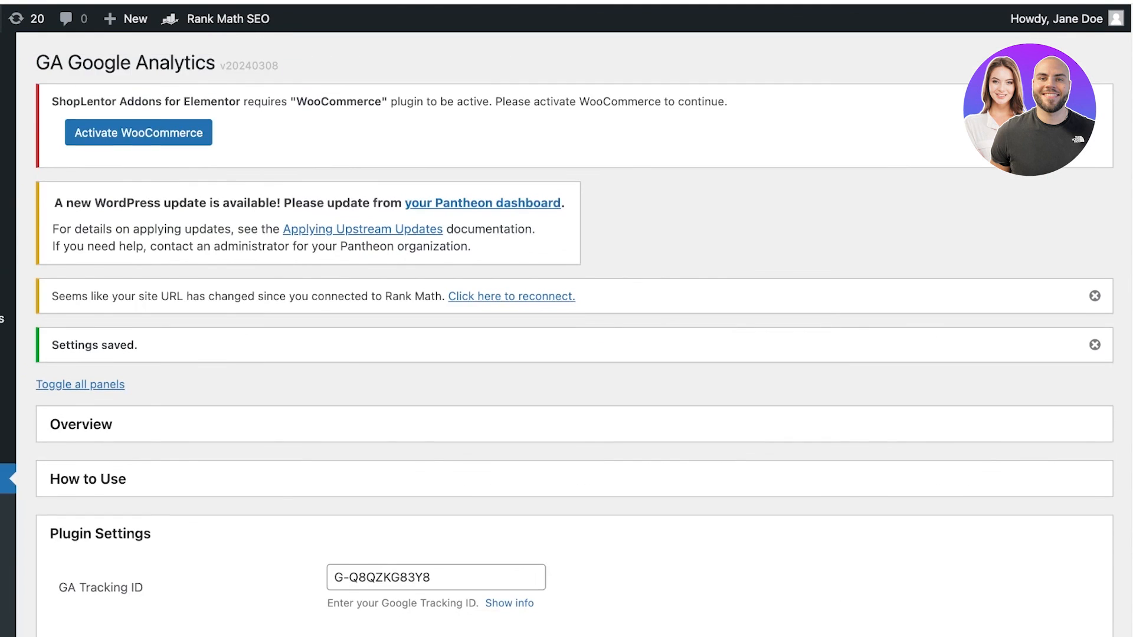
pyautogui.click(4, 59)
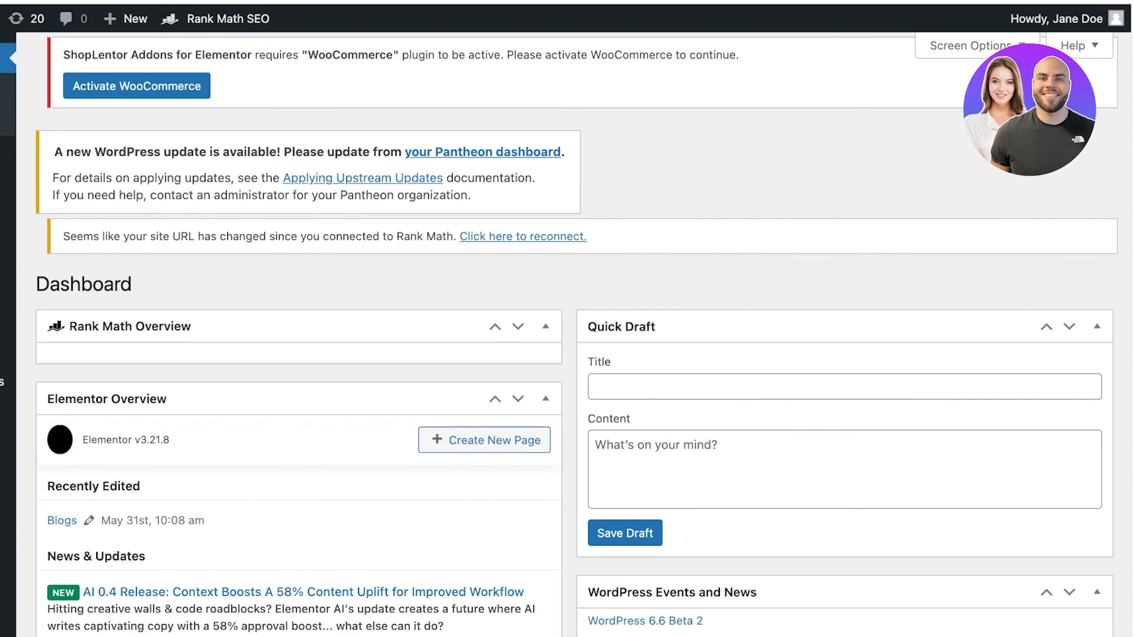